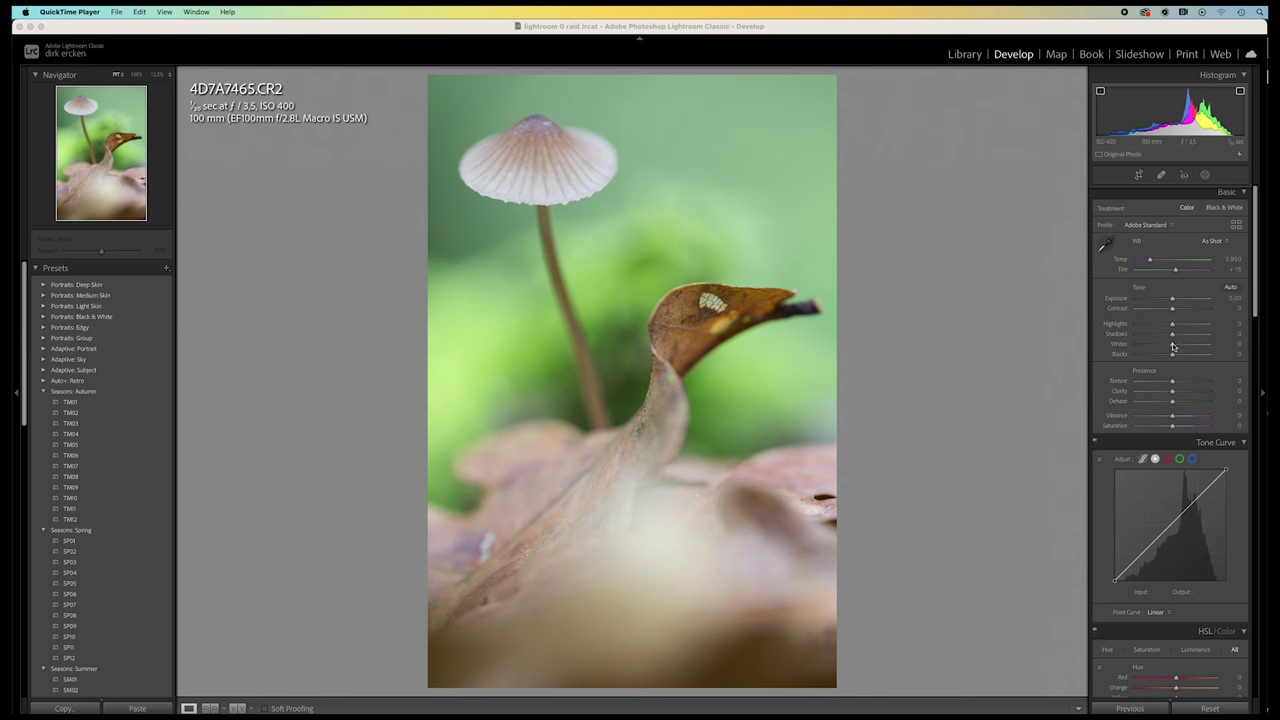
Raise Whites and drop Blacks, toggling the J clipping overlay to check for clipping.
drag(1173, 346, 1196, 350)
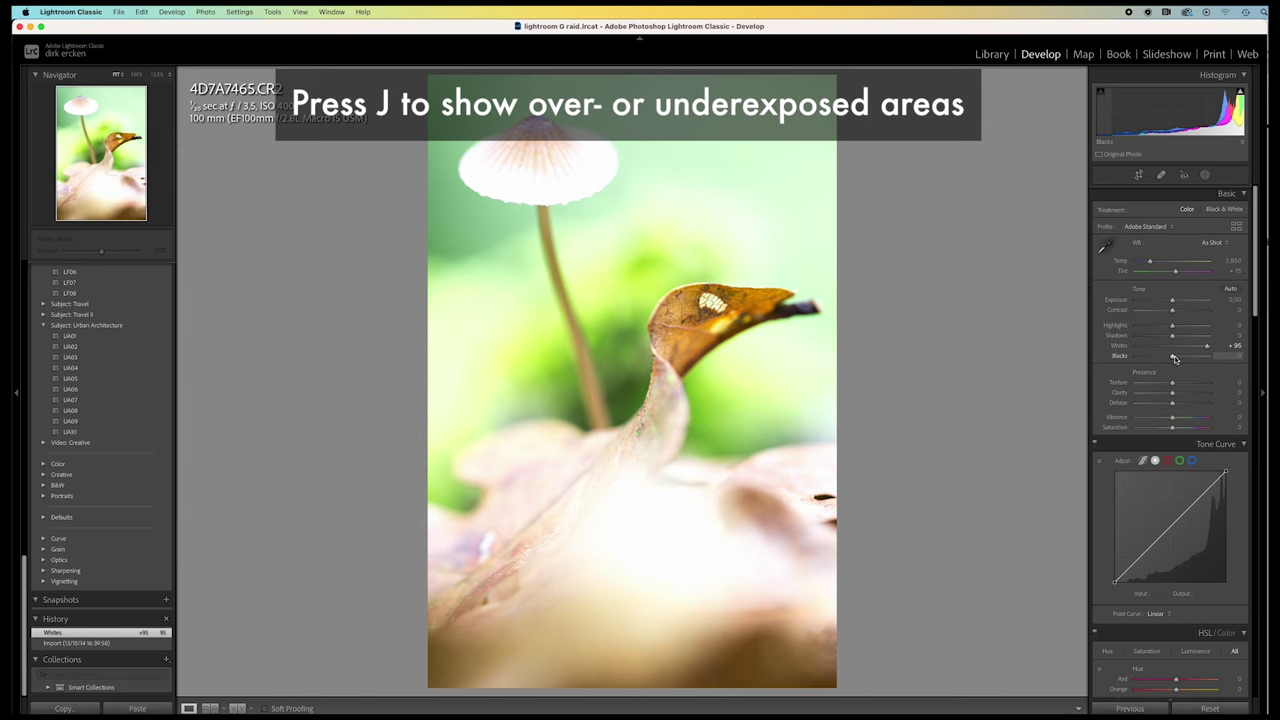
drag(1173, 358, 1134, 358)
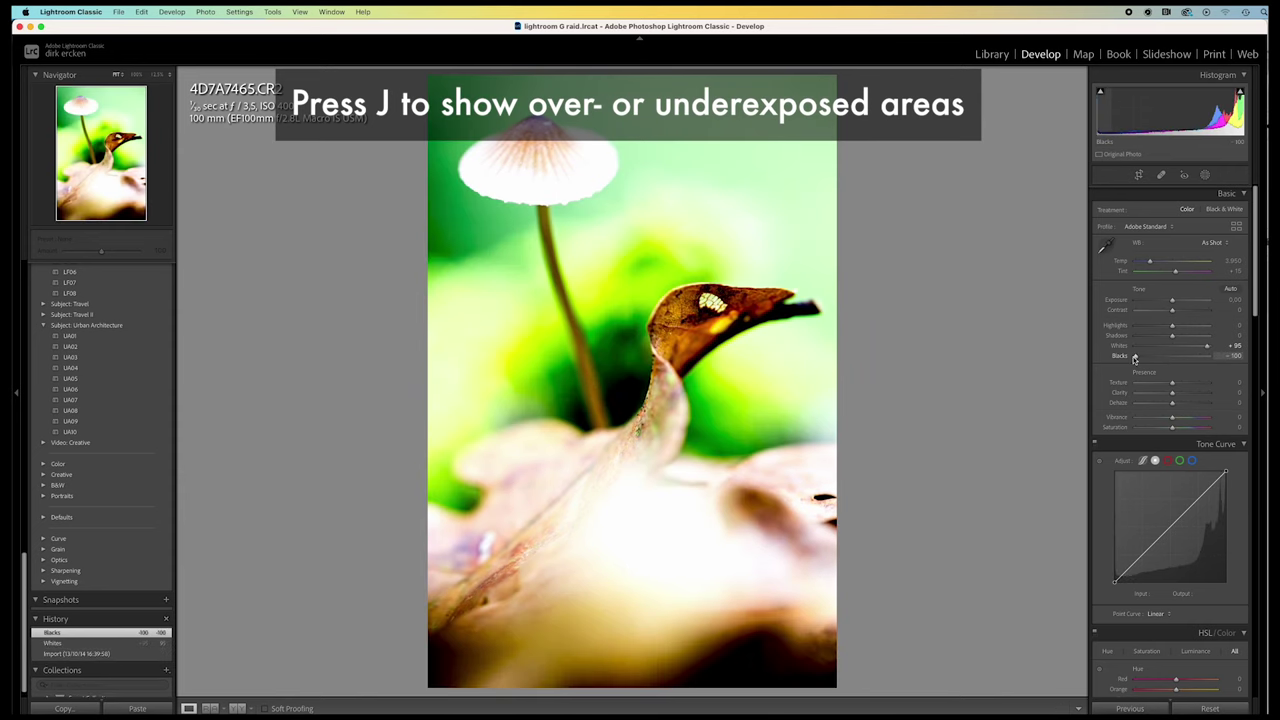
key(j)
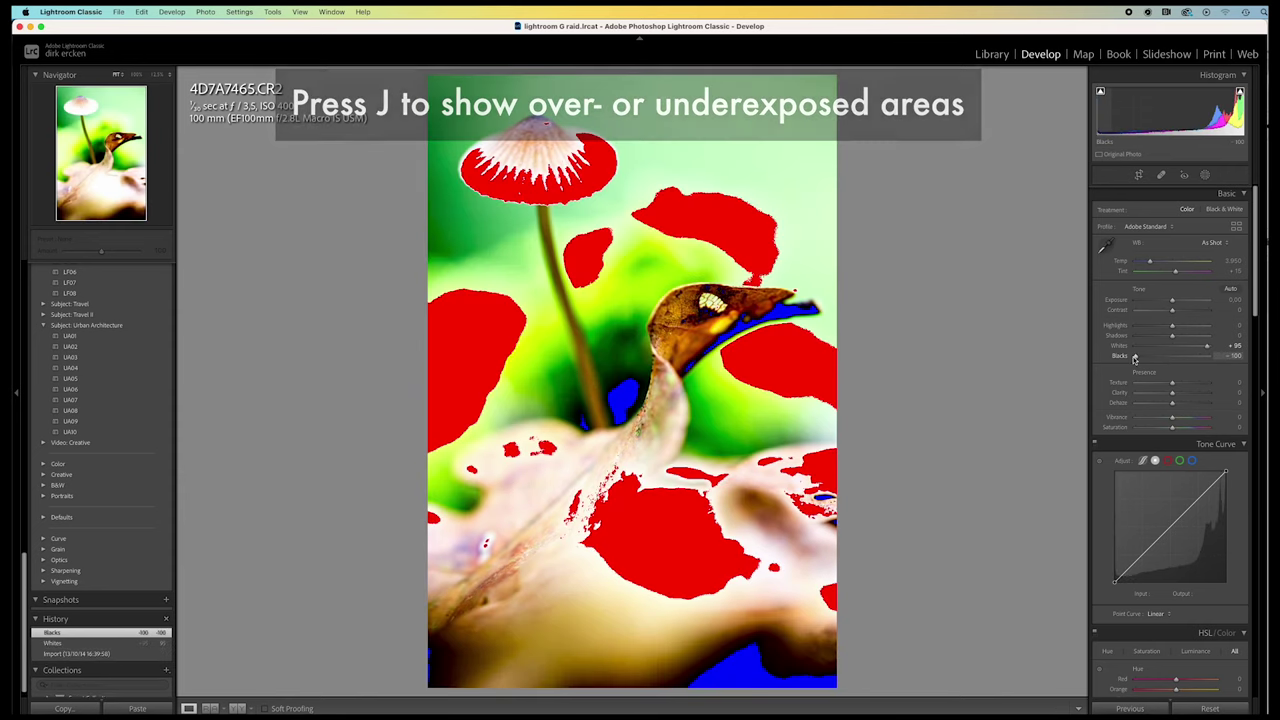
key(j)
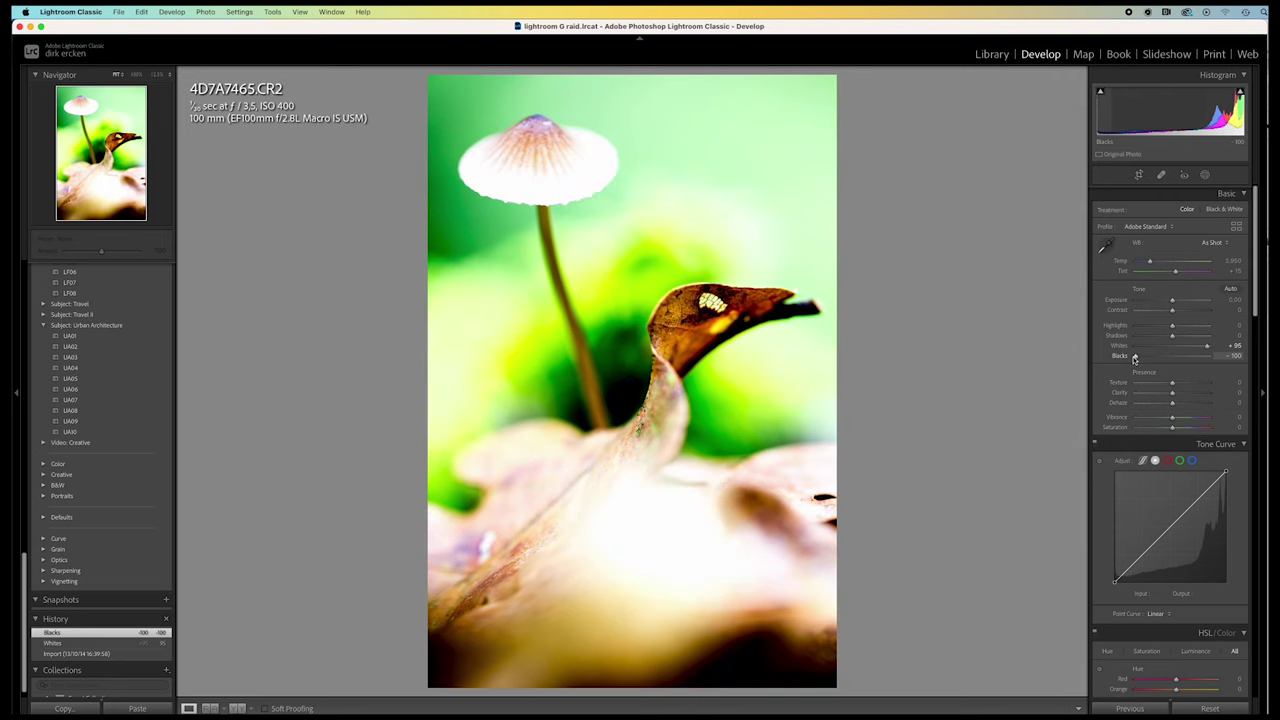
key(j)
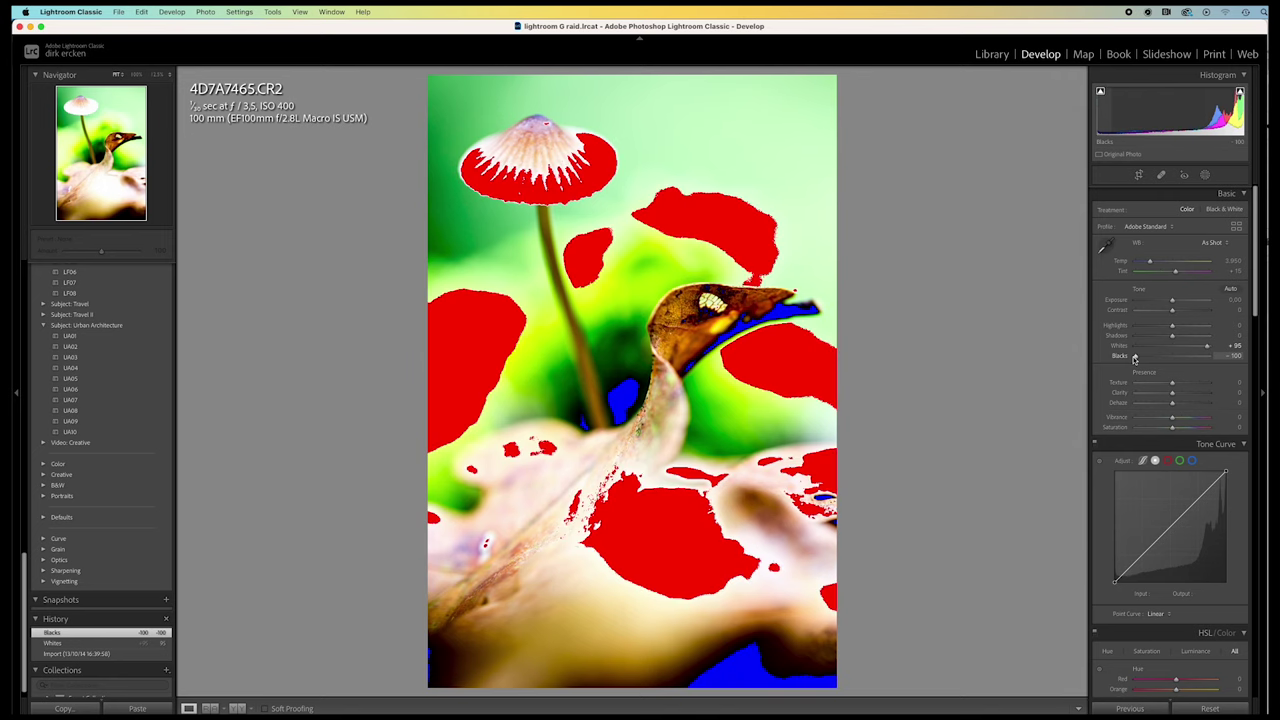
key(j)
key(j)
key(j)
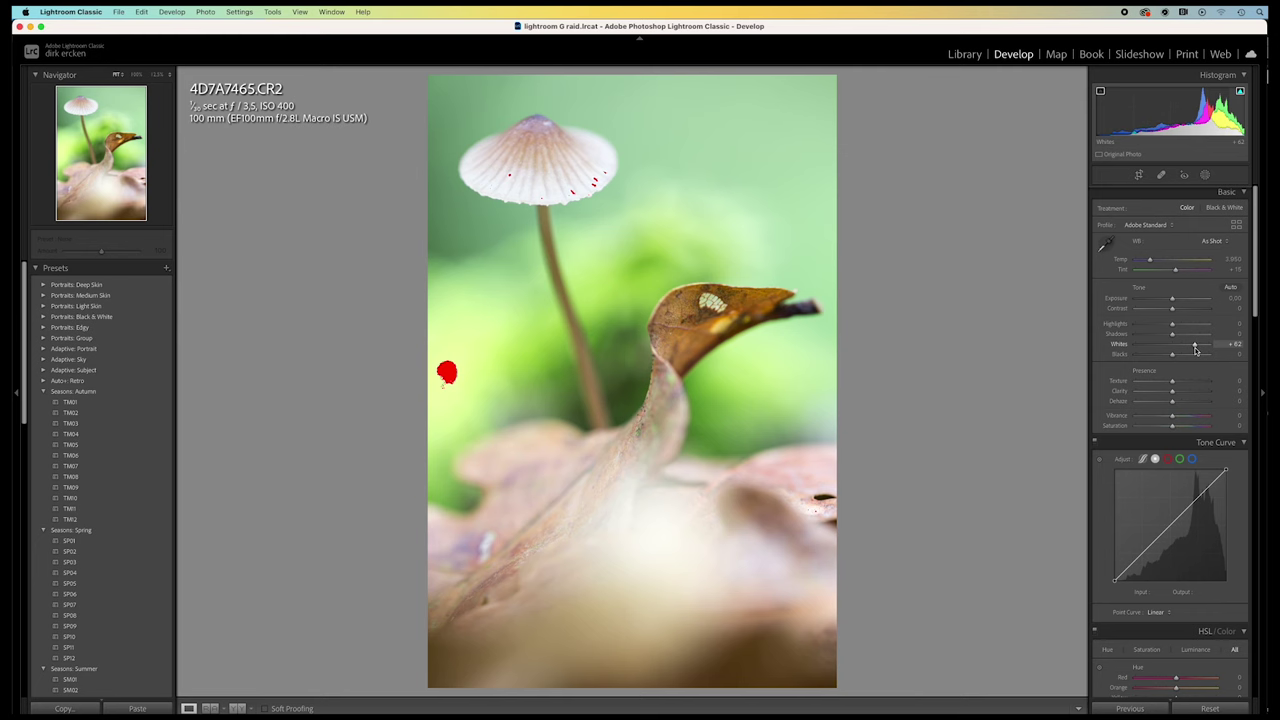
Ease Whites back to remove clipping, then set Highlights -8 and Shadows +39.
drag(1196, 350, 1191, 351)
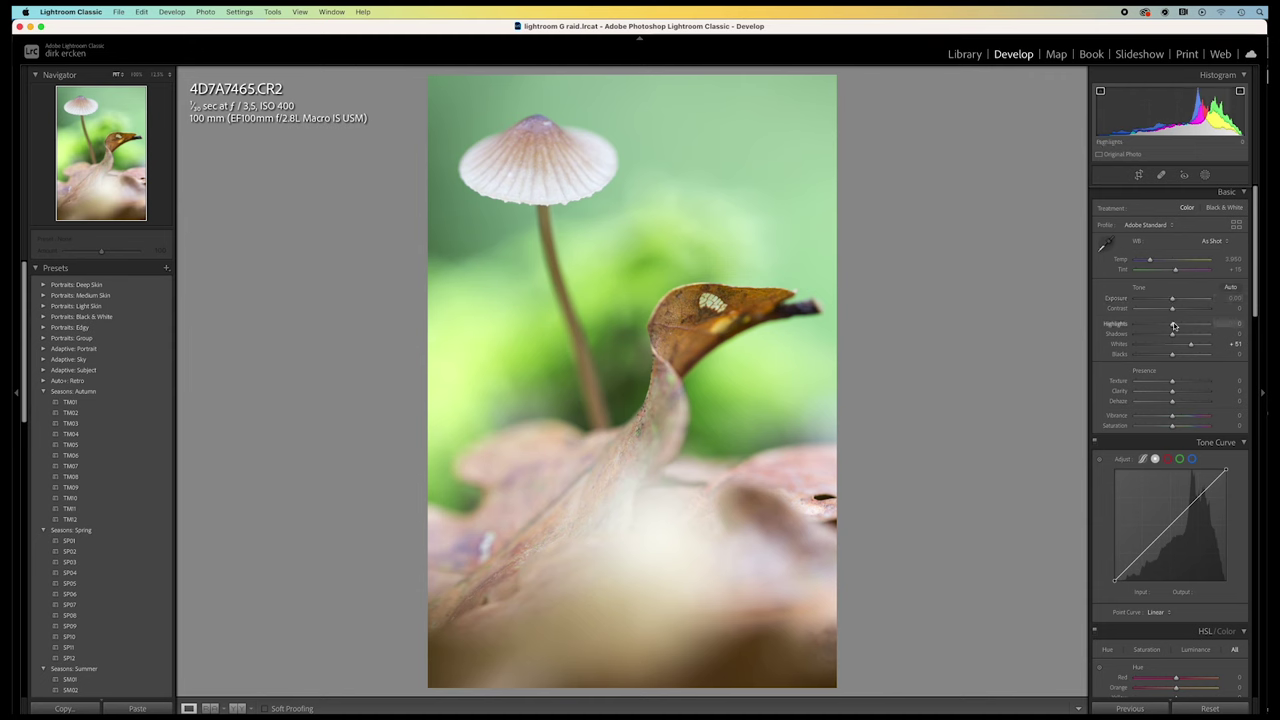
mouse_move(1174, 325)
mouse_down()
mouse_move(1148, 325)
mouse_move(1172, 332)
mouse_up()
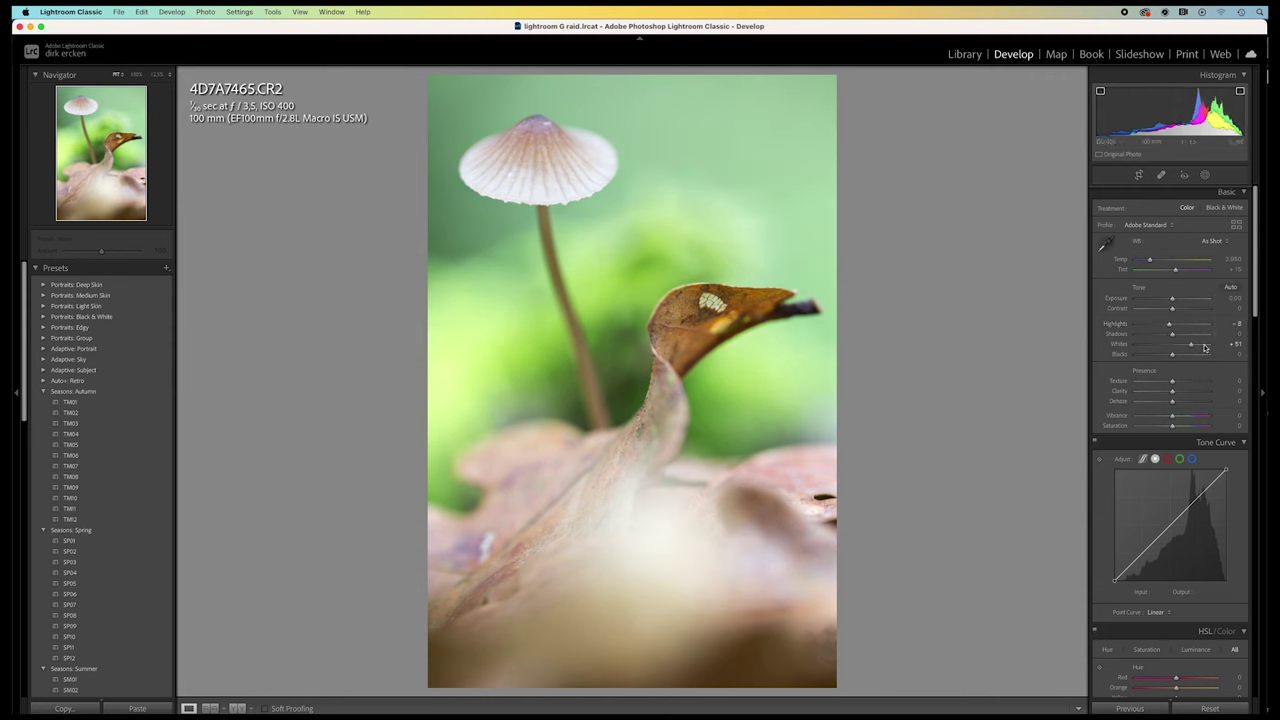
mouse_move(1174, 336)
mouse_down()
mouse_move(1194, 343)
mouse_move(1179, 339)
mouse_up()
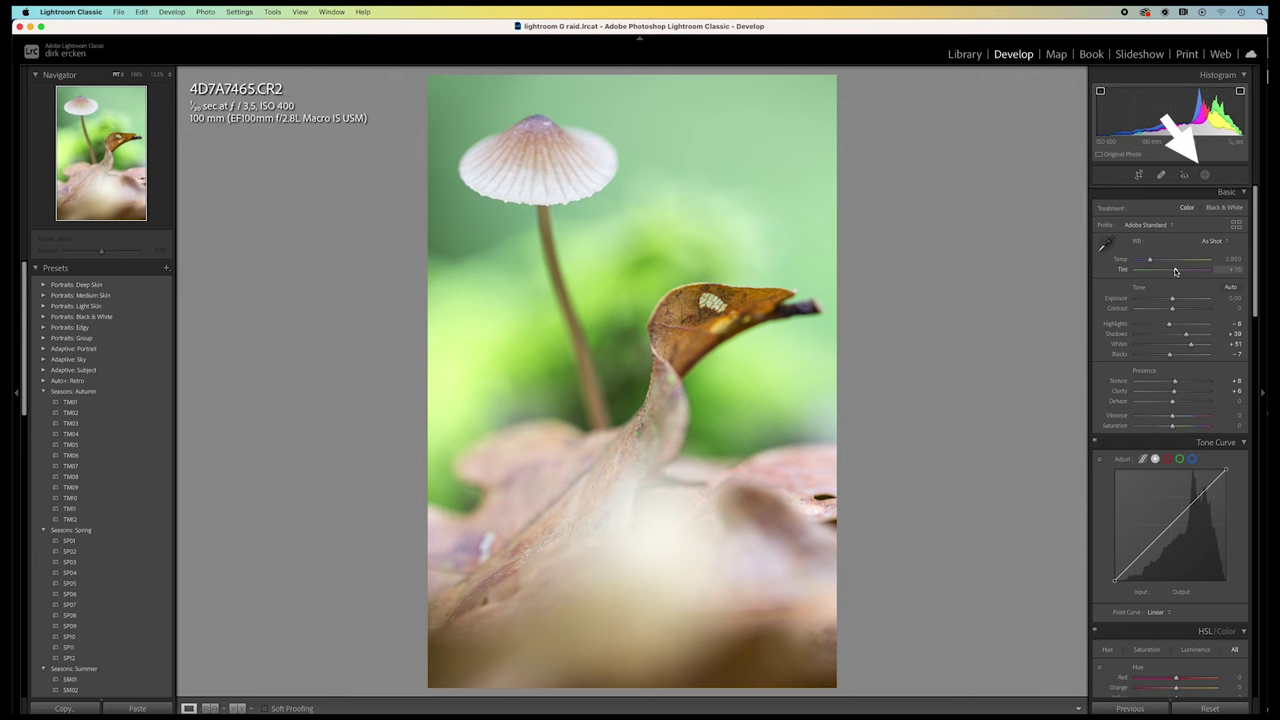
Draw a radial gradient over the pale foreground leaf and set its Highlights and Whites to -100.
click(1205, 176)
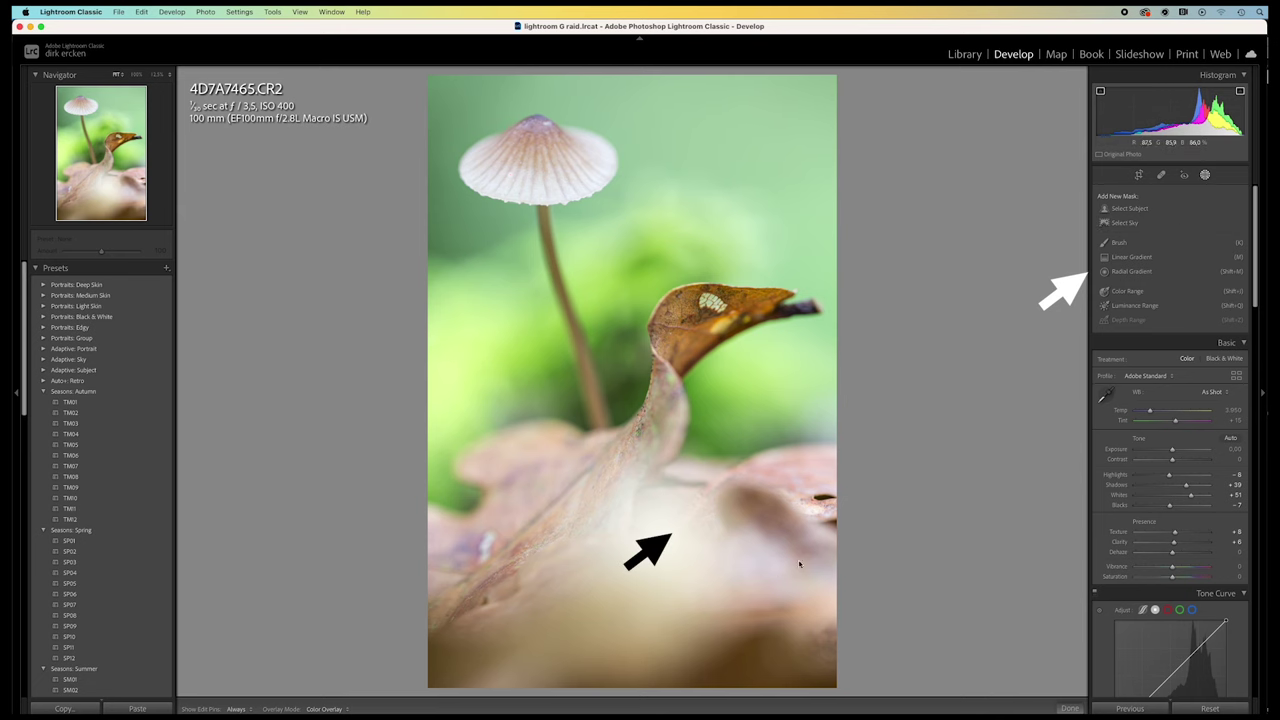
click(1129, 272)
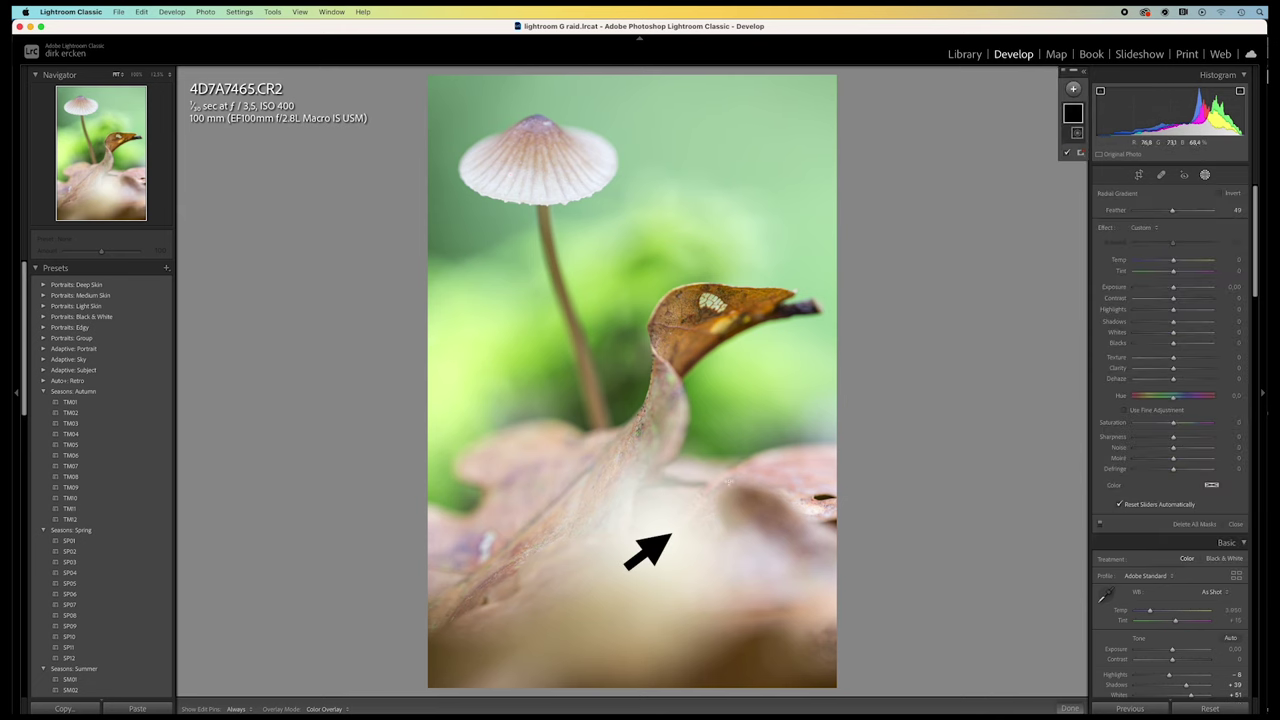
drag(621, 487, 716, 559)
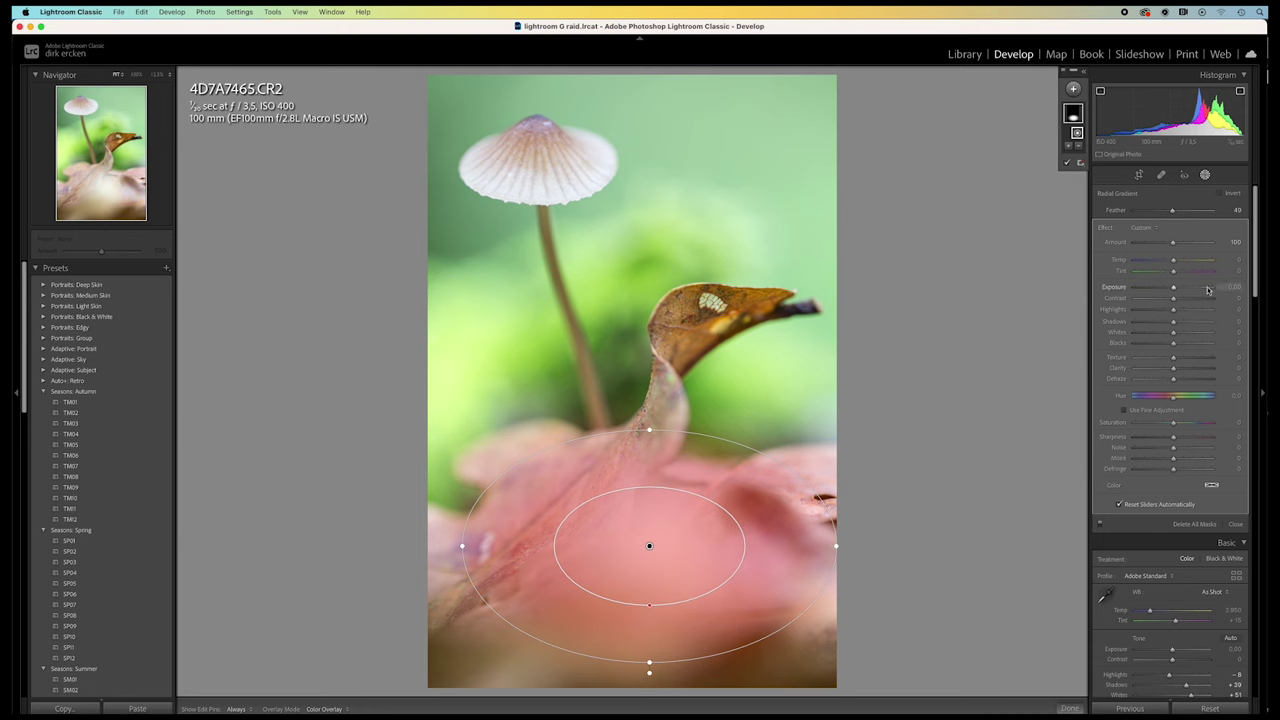
drag(1174, 289, 1167, 289)
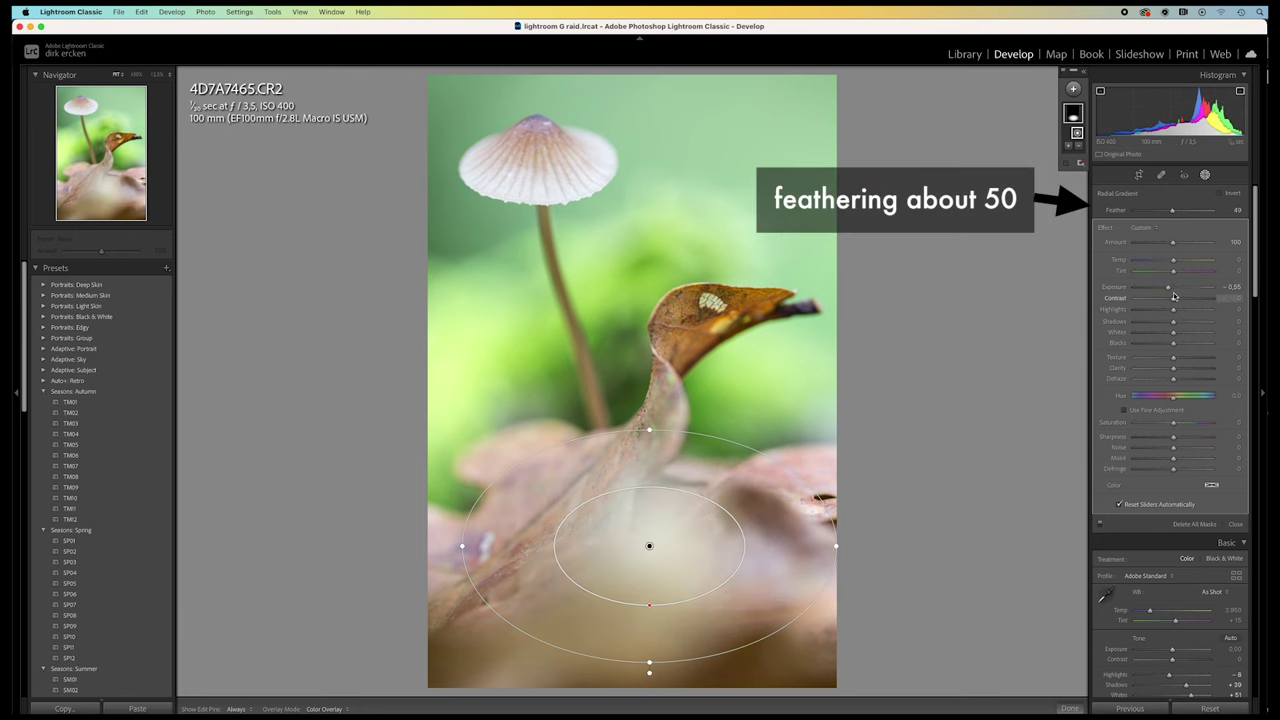
double_click(1125, 290)
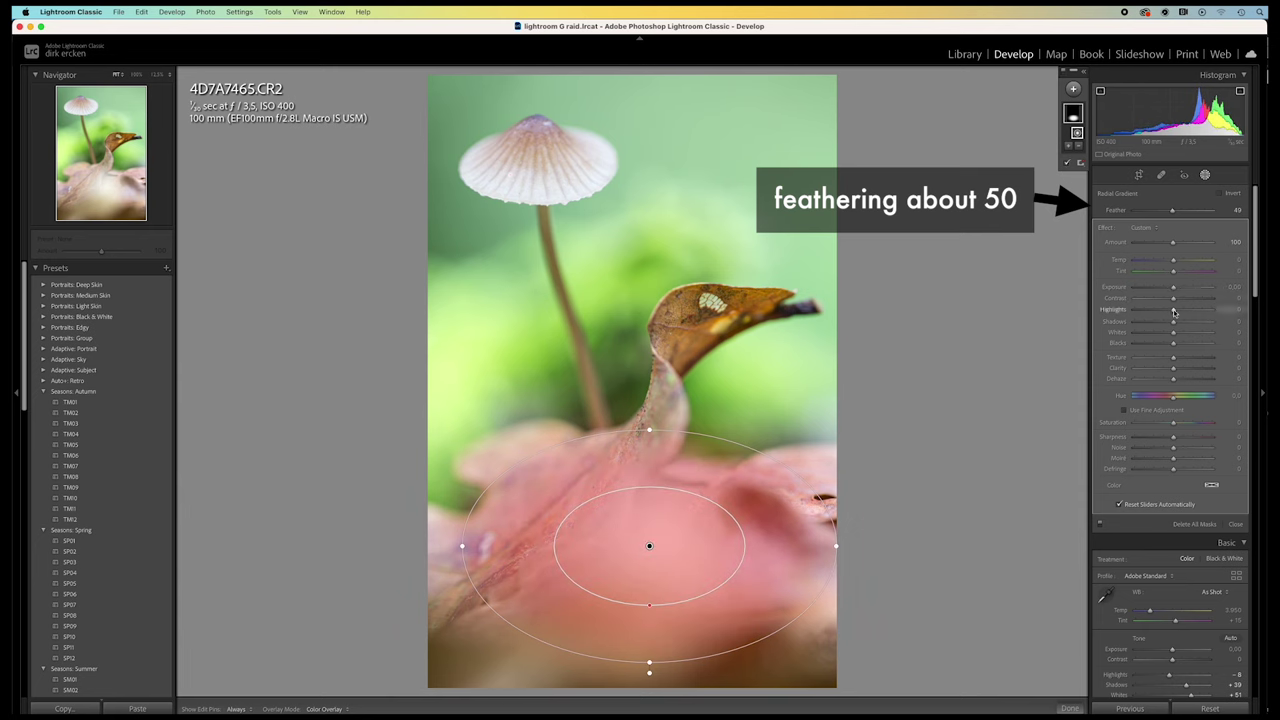
drag(1174, 311, 1104, 309)
drag(1174, 335, 1133, 335)
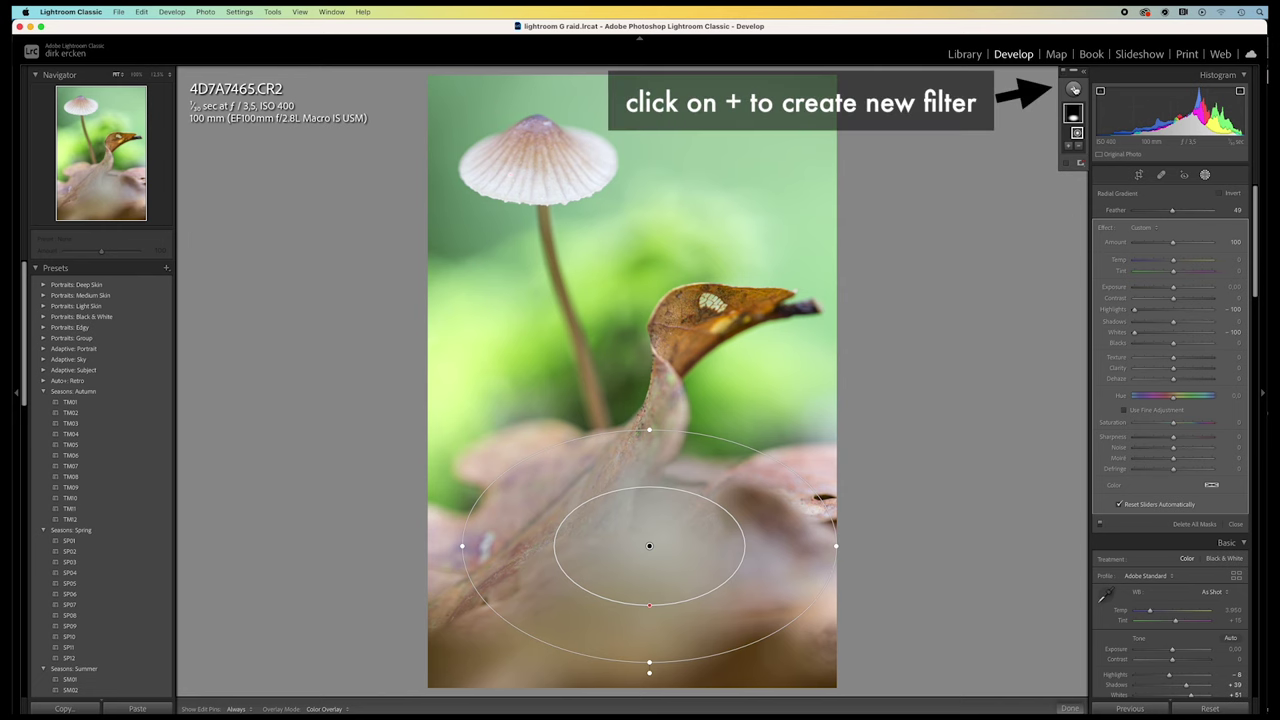
Try a radial gradient around the mushroom cap, then undo it.
click(1074, 89)
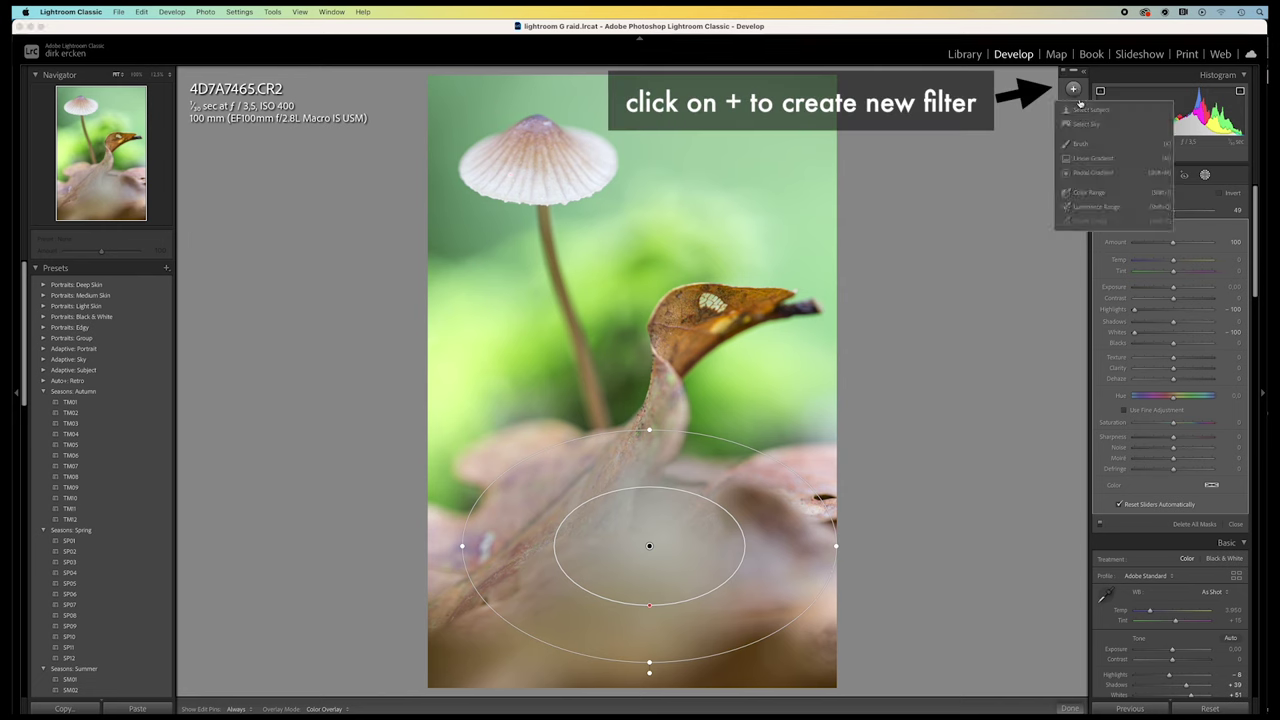
click(1093, 174)
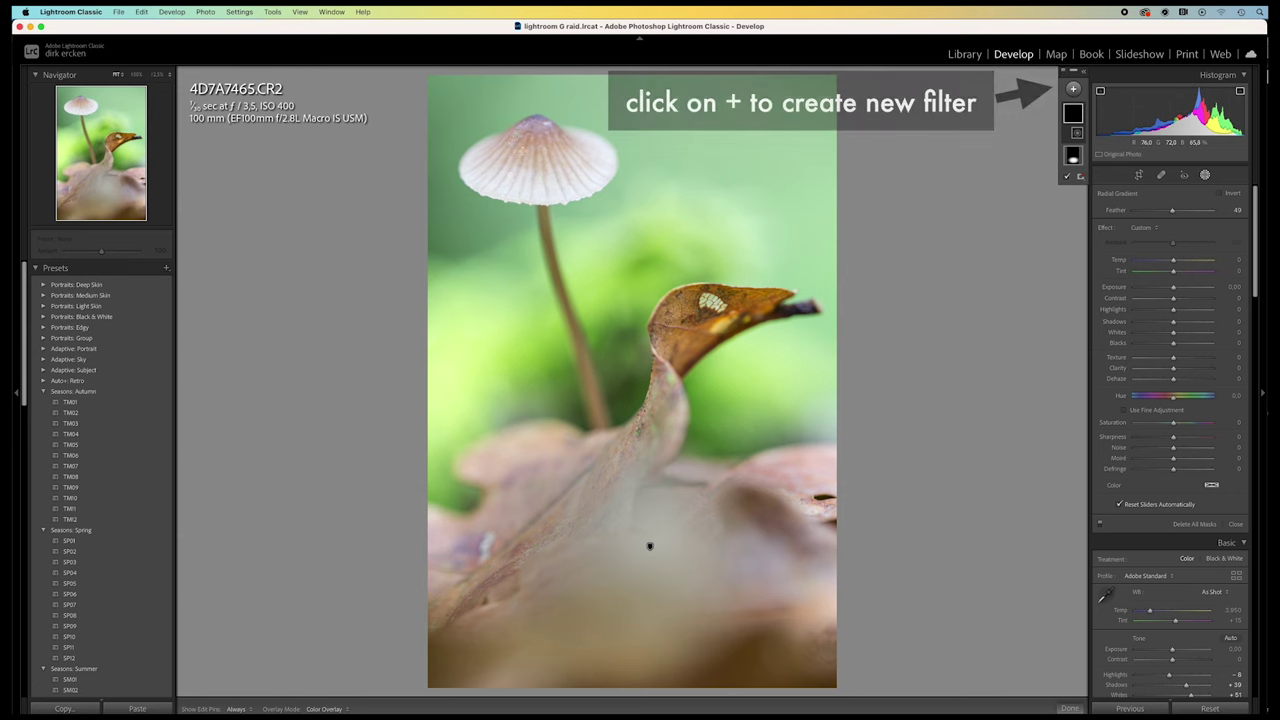
drag(515, 150, 644, 236)
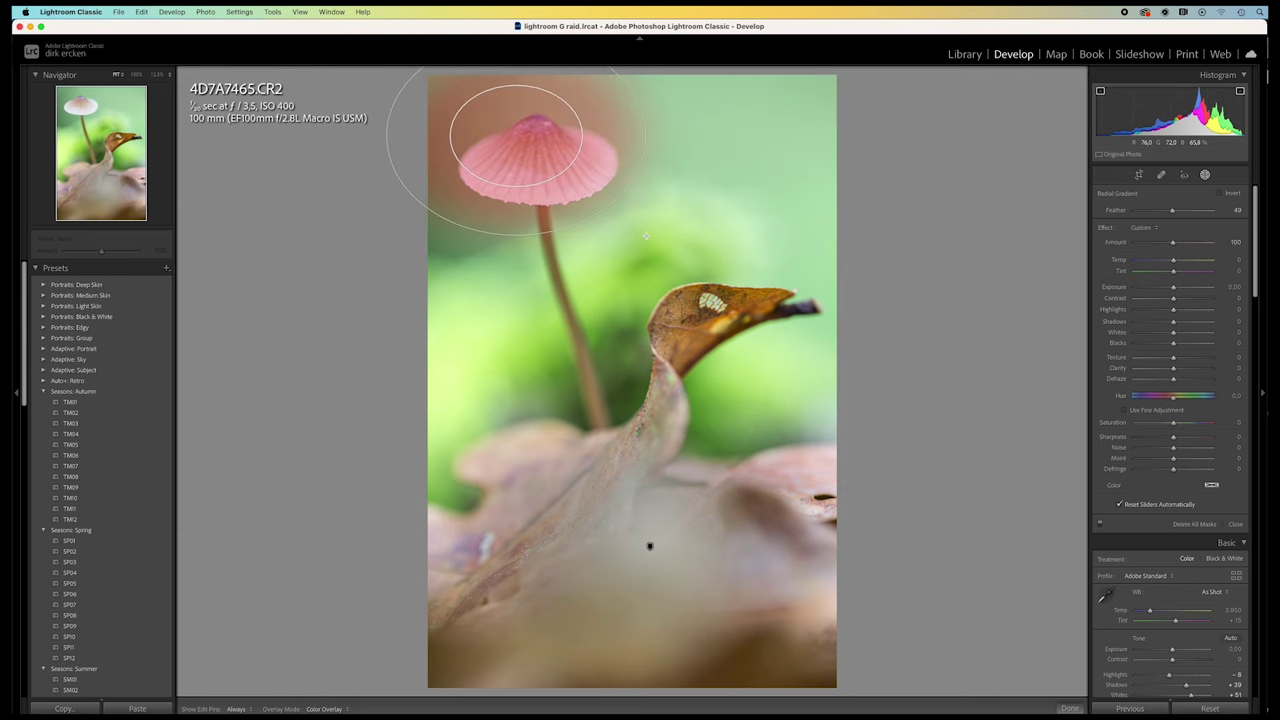
drag(520, 125, 557, 145)
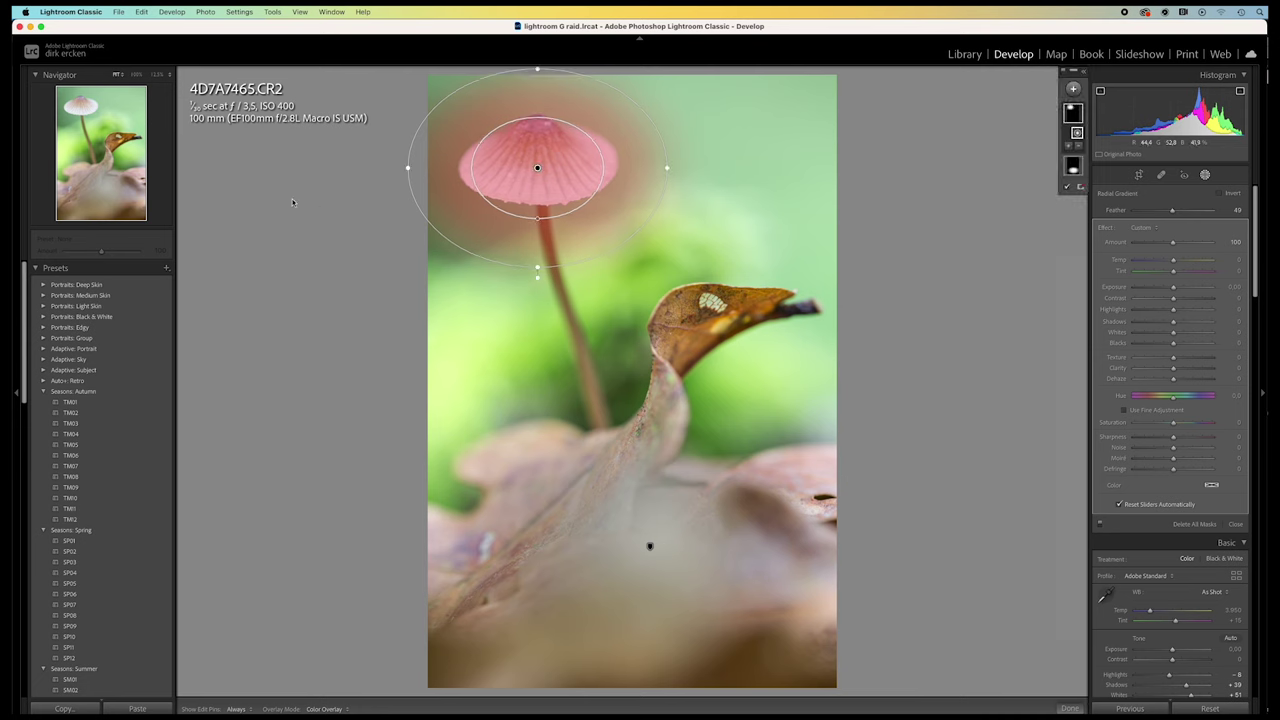
key(super+z)
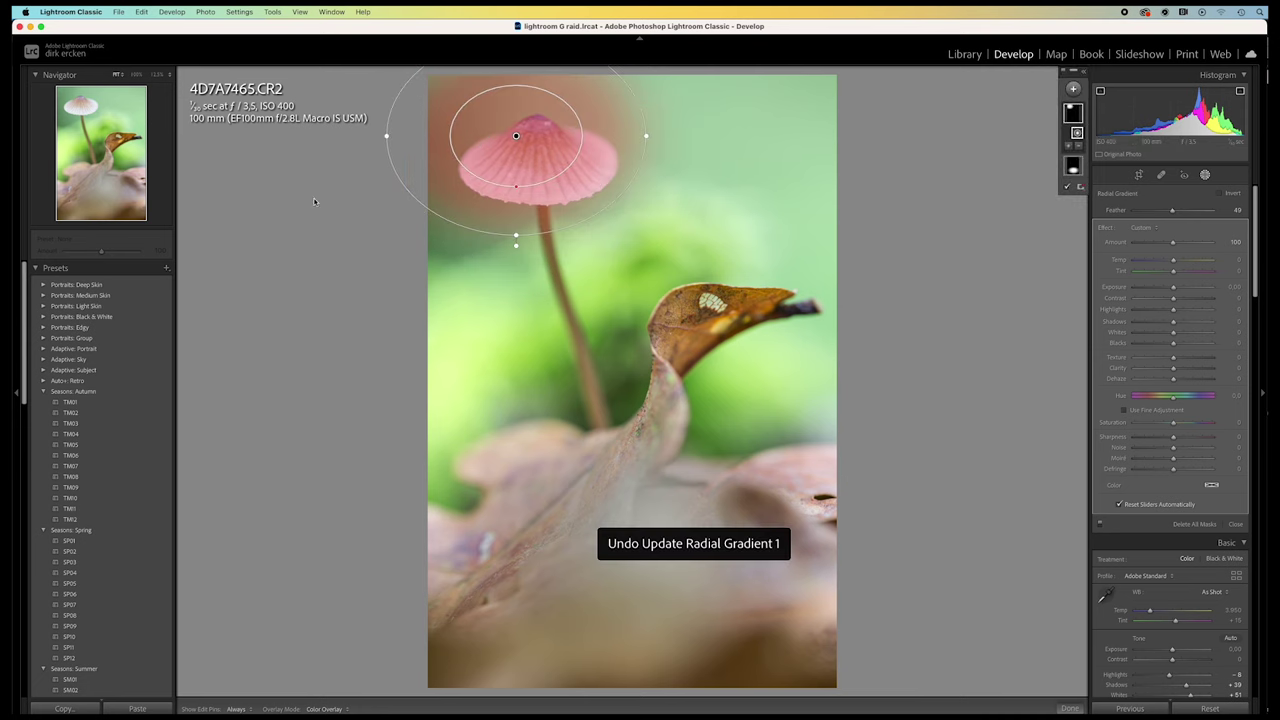
key(super+z)
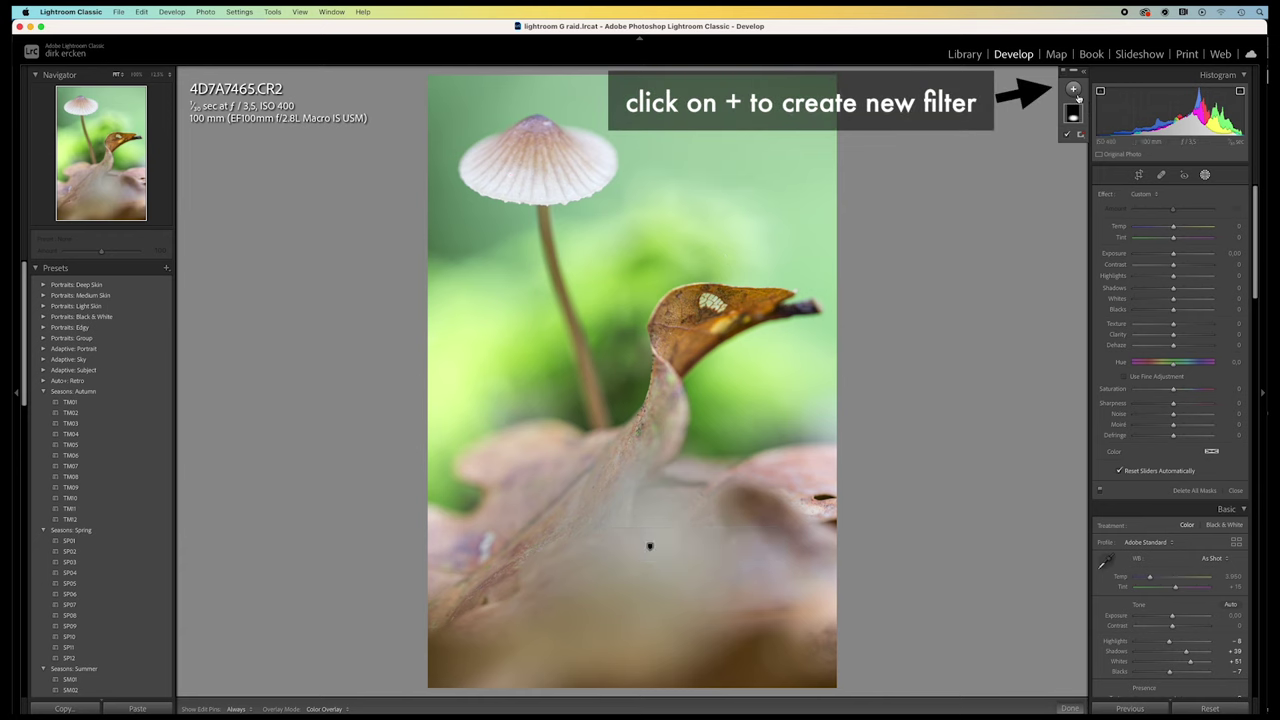
Add a Select Subject mask and lower its Blacks to -80.
click(1073, 88)
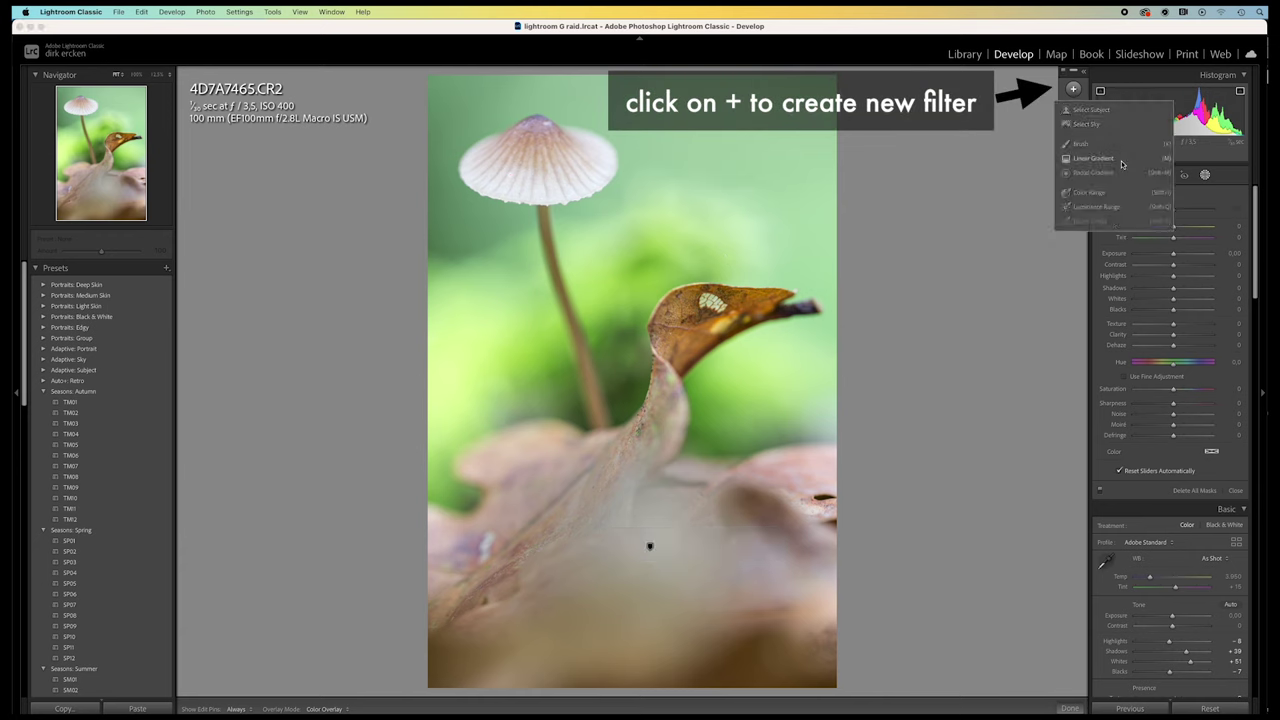
click(1105, 111)
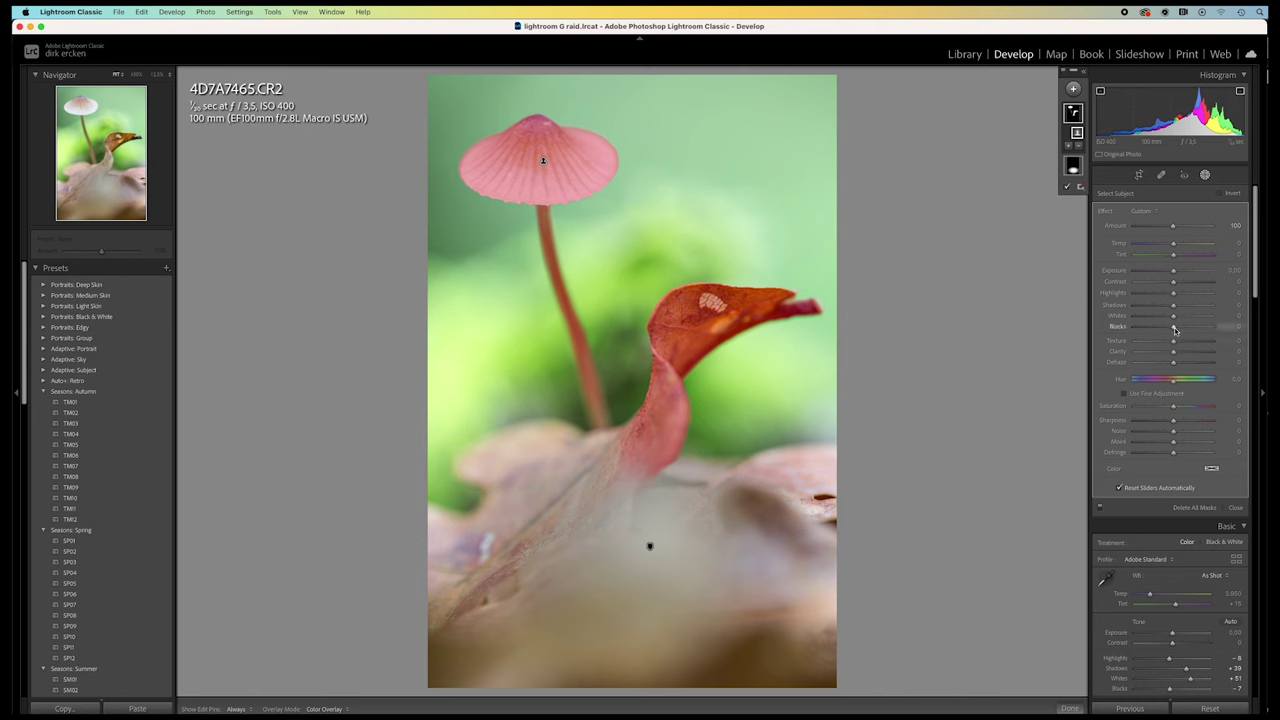
drag(1174, 328, 1151, 328)
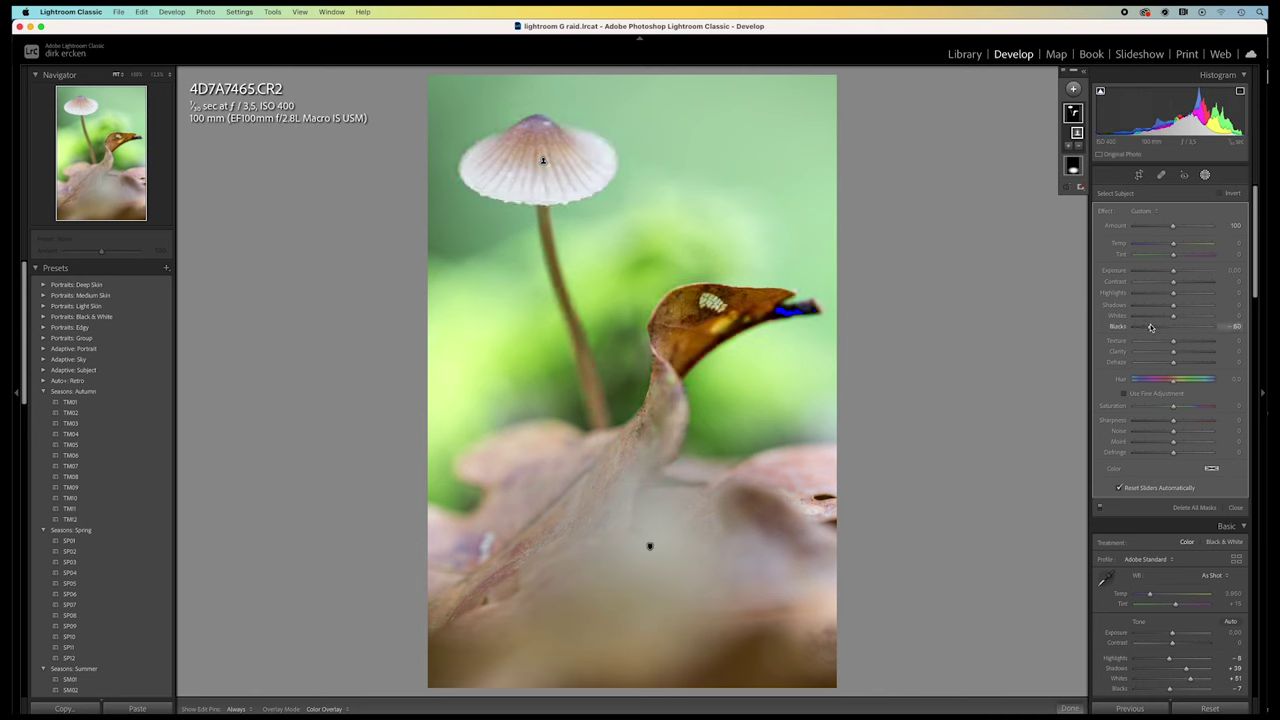
Subtract from the subject mask with a brush, toggling the edit pins with H.
click(1079, 147)
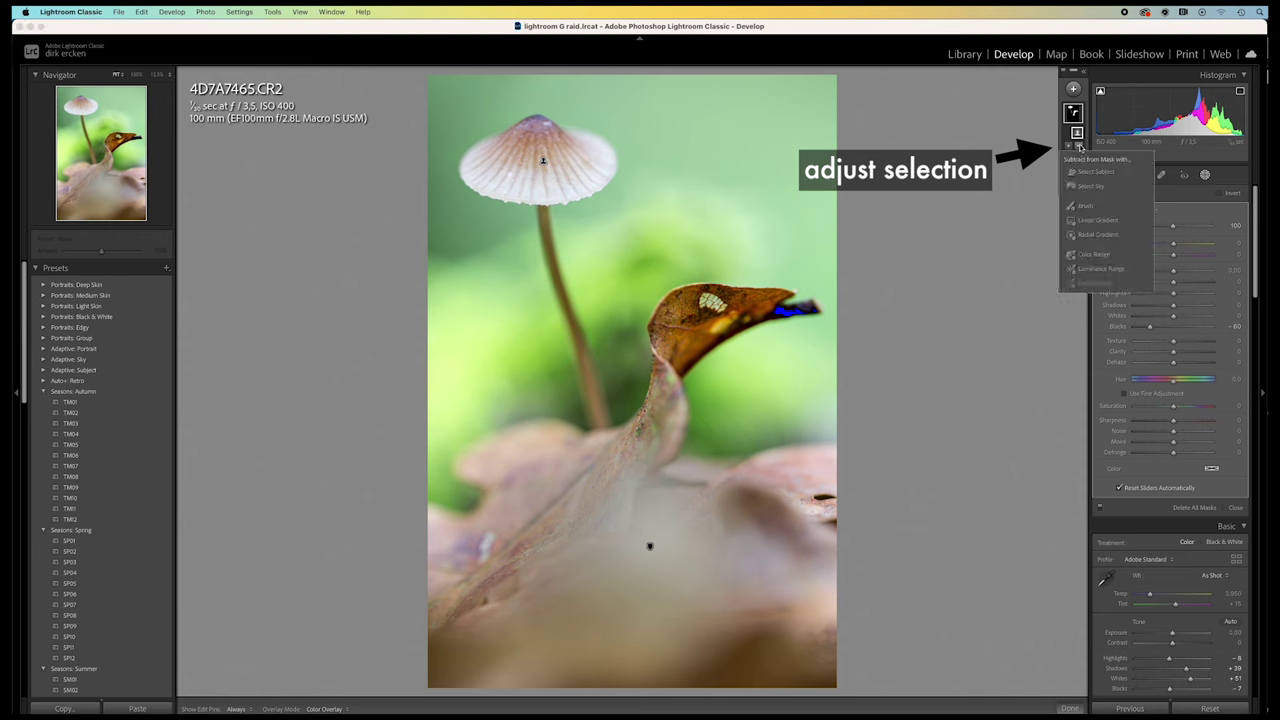
click(1088, 206)
key(h)
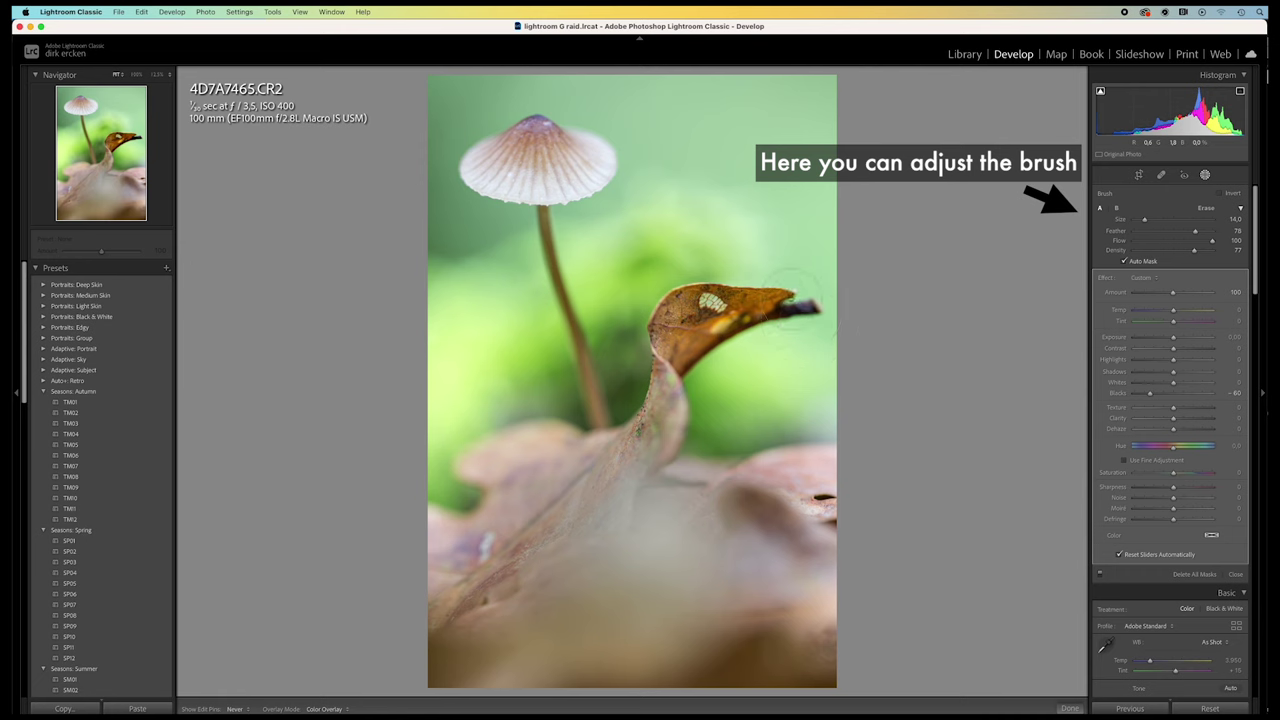
key(h)
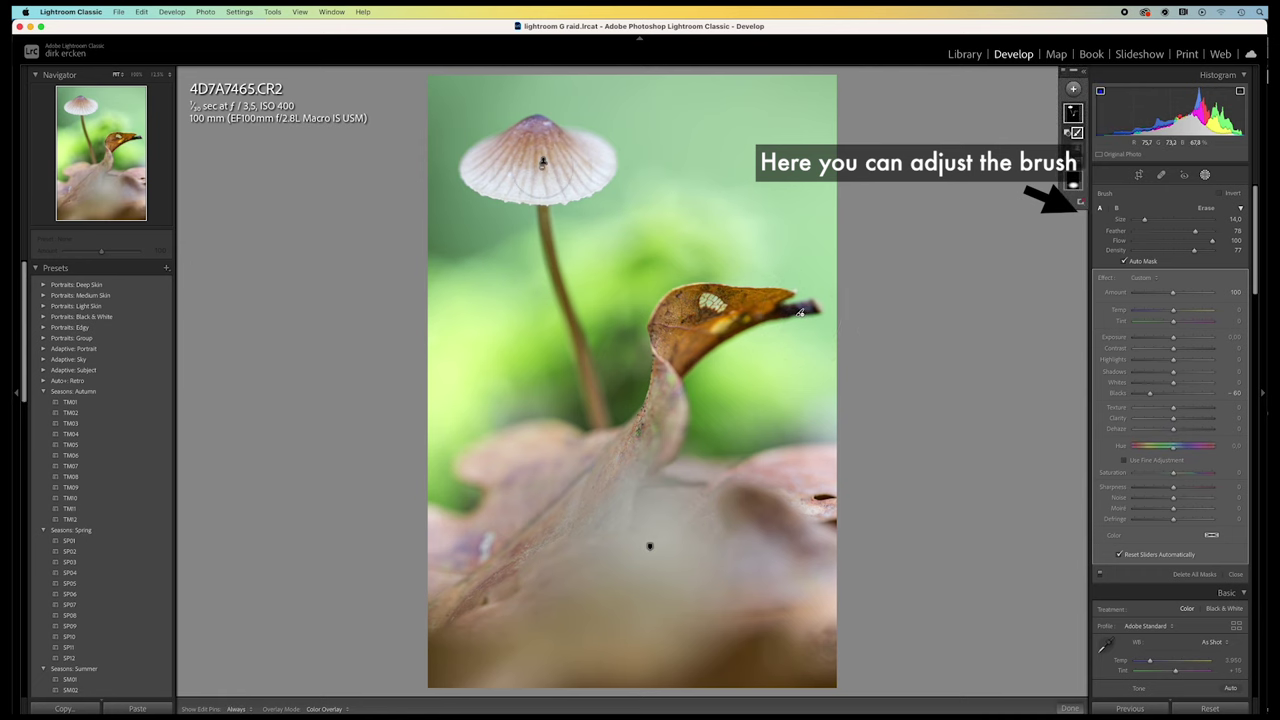
key(h)
key(h)
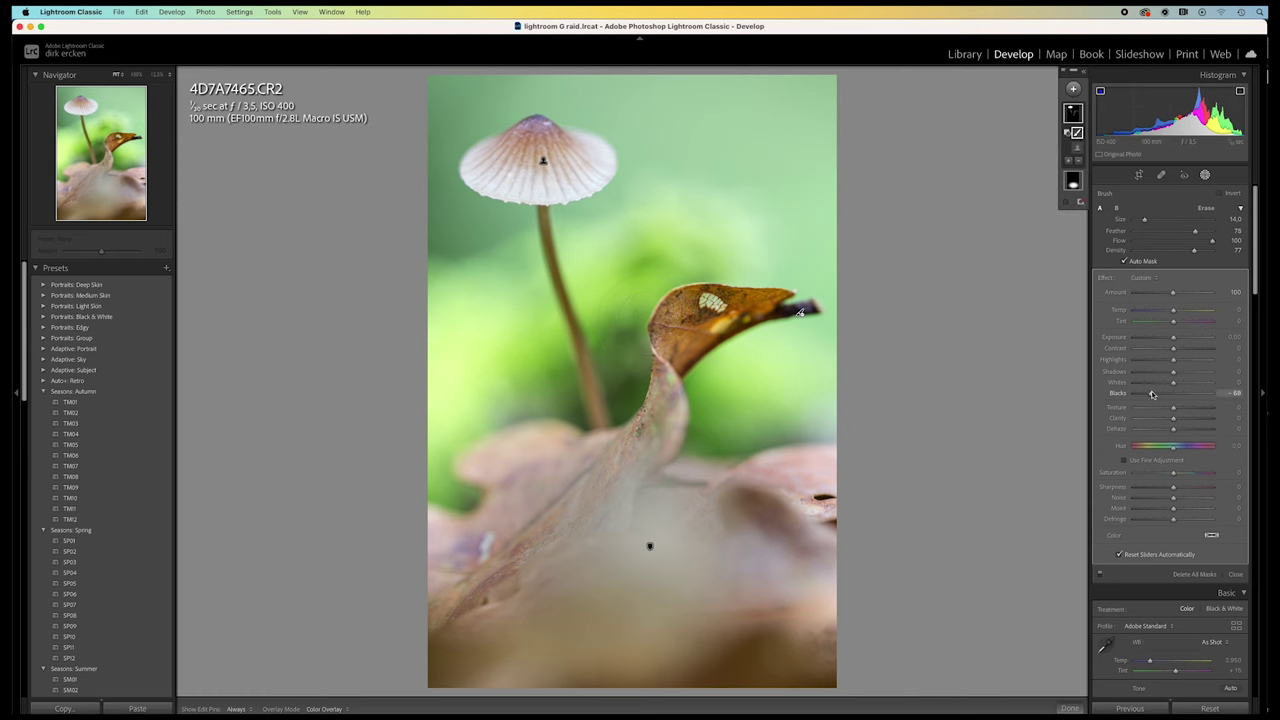
Set the brushed mask to Blacks -57, Highlights -57 and Texture 23.
drag(1152, 394, 1185, 421)
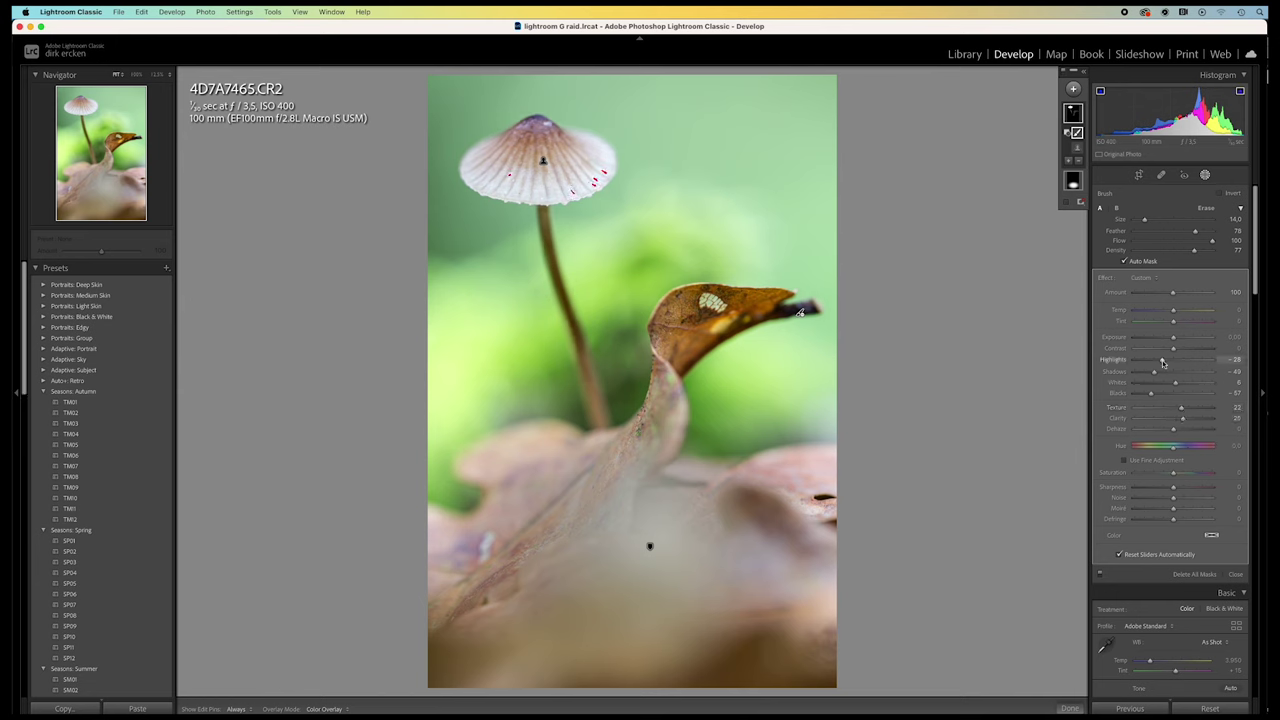
drag(1161, 363, 1153, 364)
drag(1182, 410, 1183, 410)
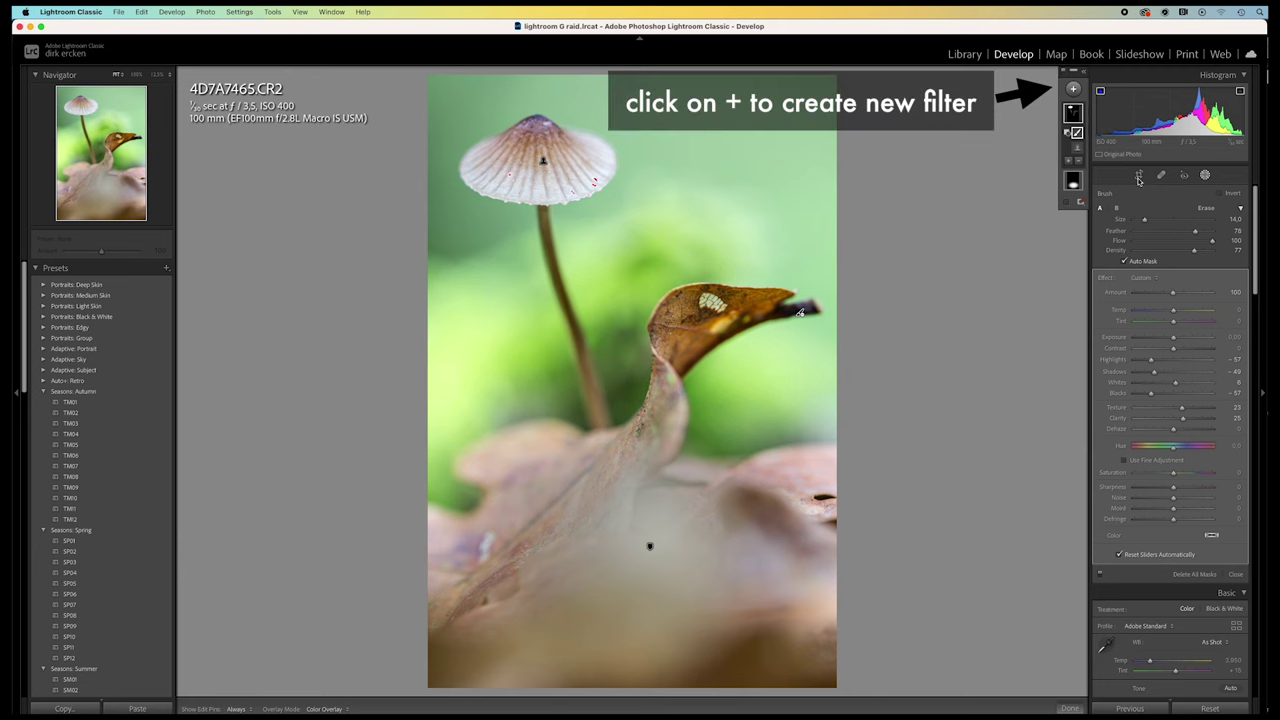
Draw a radial gradient over the upper-right background and rotate it rightward.
click(1075, 88)
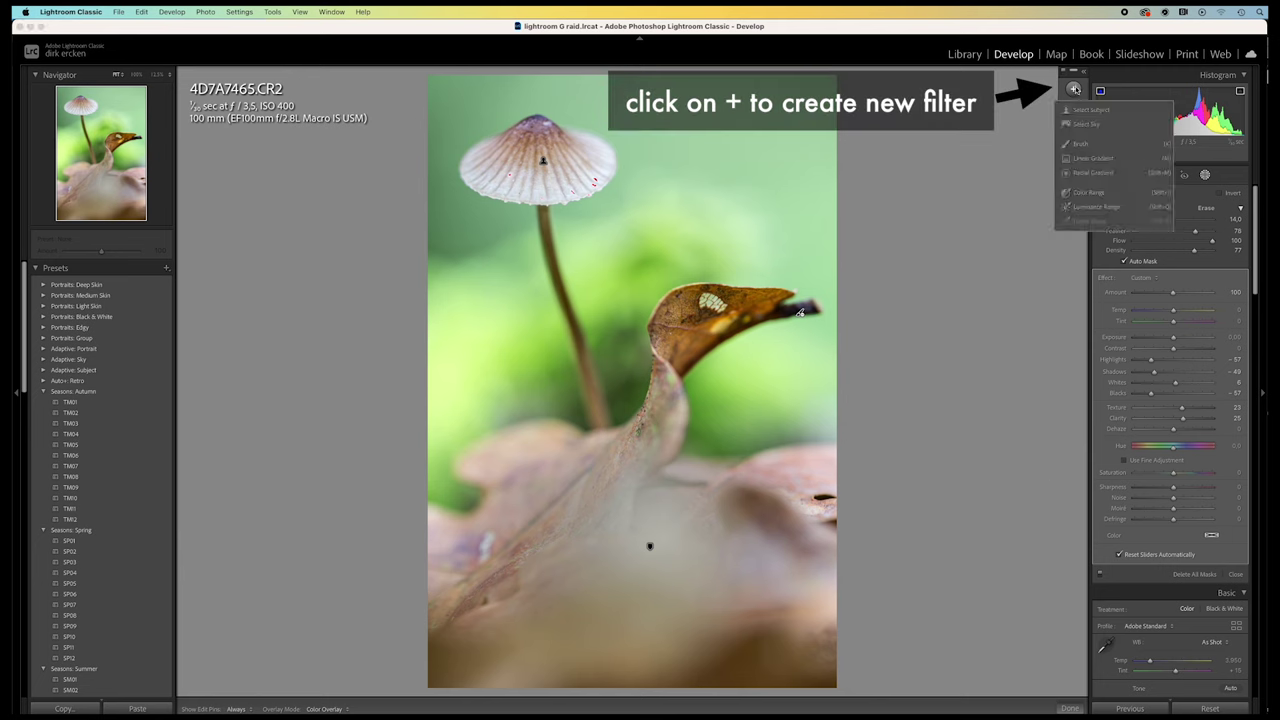
click(1090, 178)
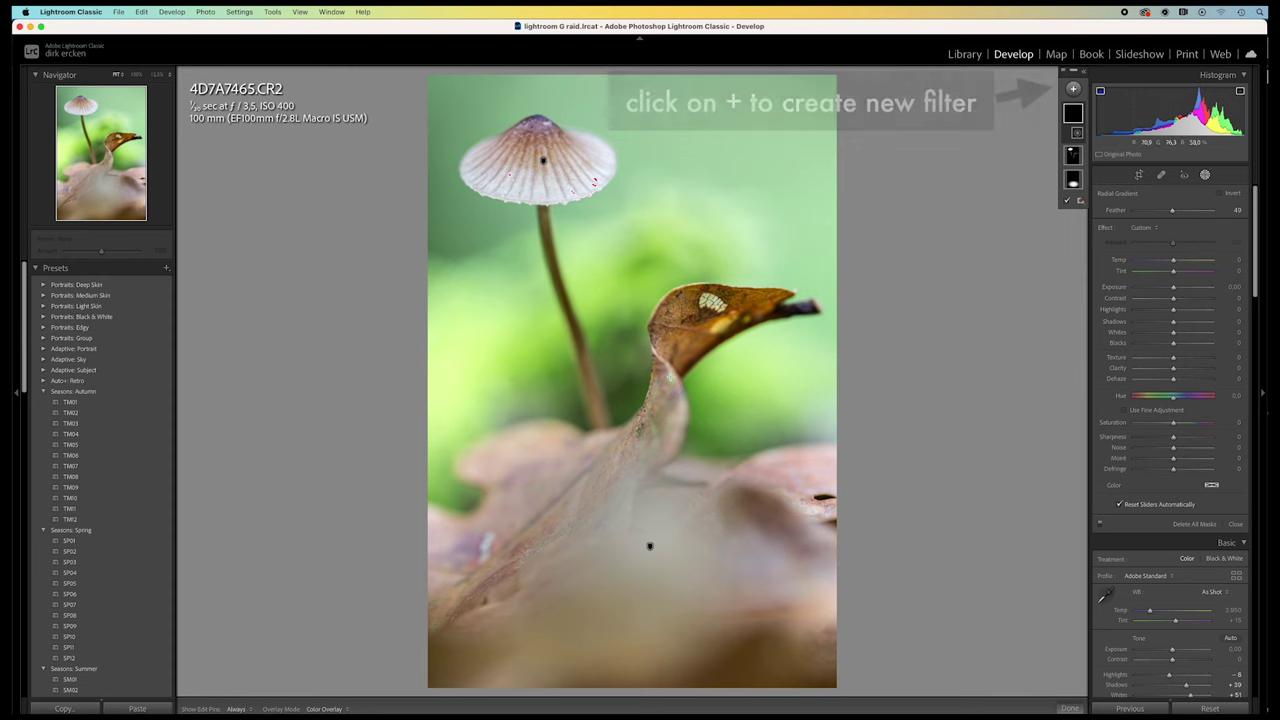
drag(770, 112, 1017, 268)
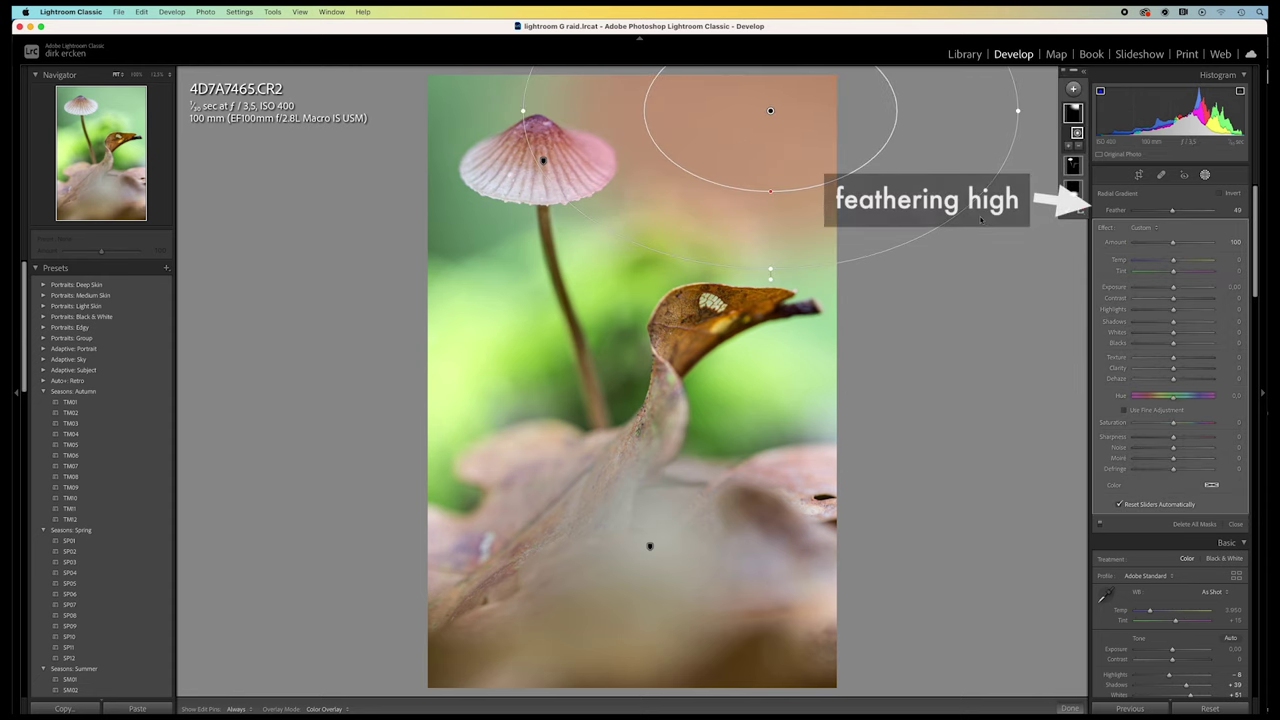
drag(770, 194, 825, 176)
Feather the gradient heavily, raise Exposure to 0.71, and subtract the mushroom subject.
drag(1176, 209, 1208, 211)
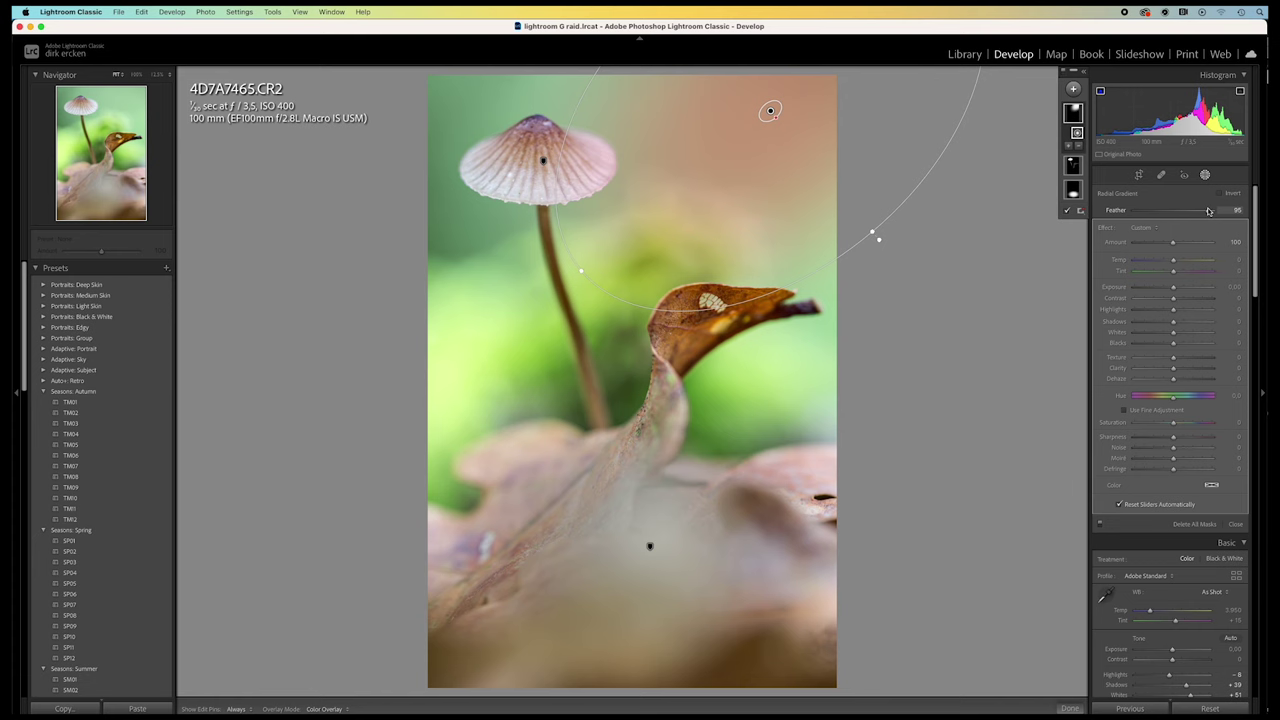
drag(1173, 288, 1178, 289)
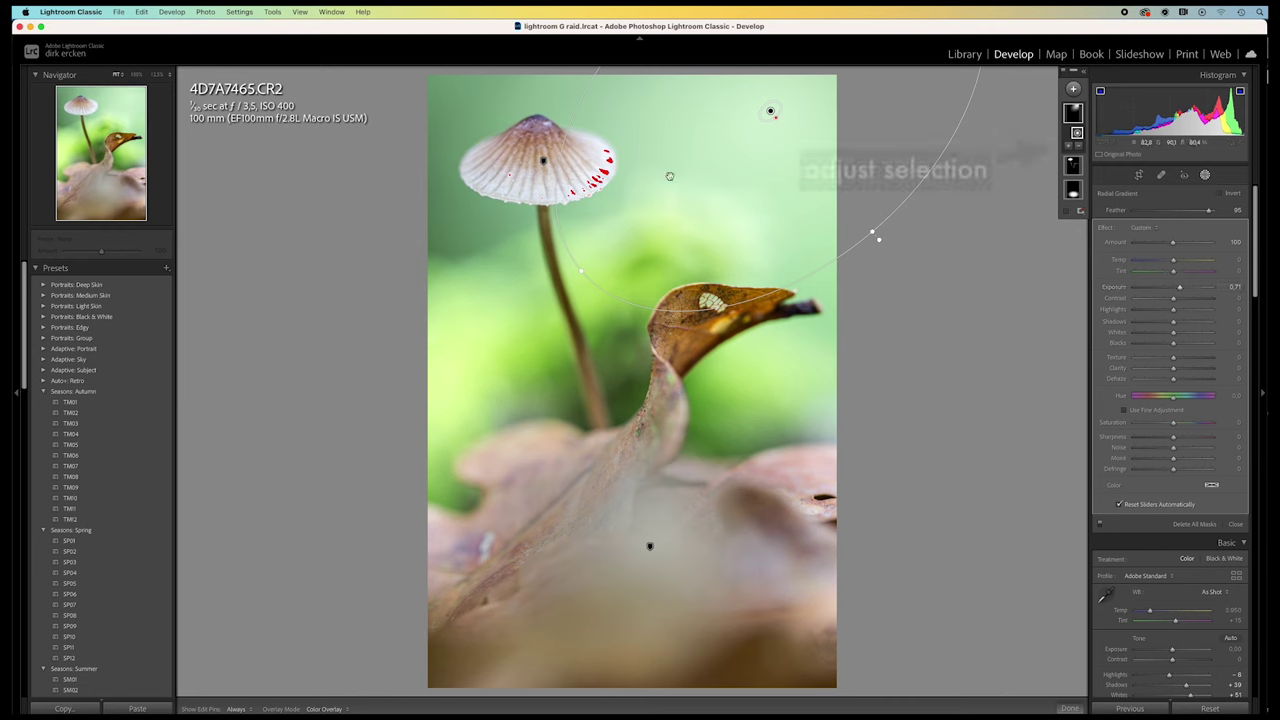
click(1080, 146)
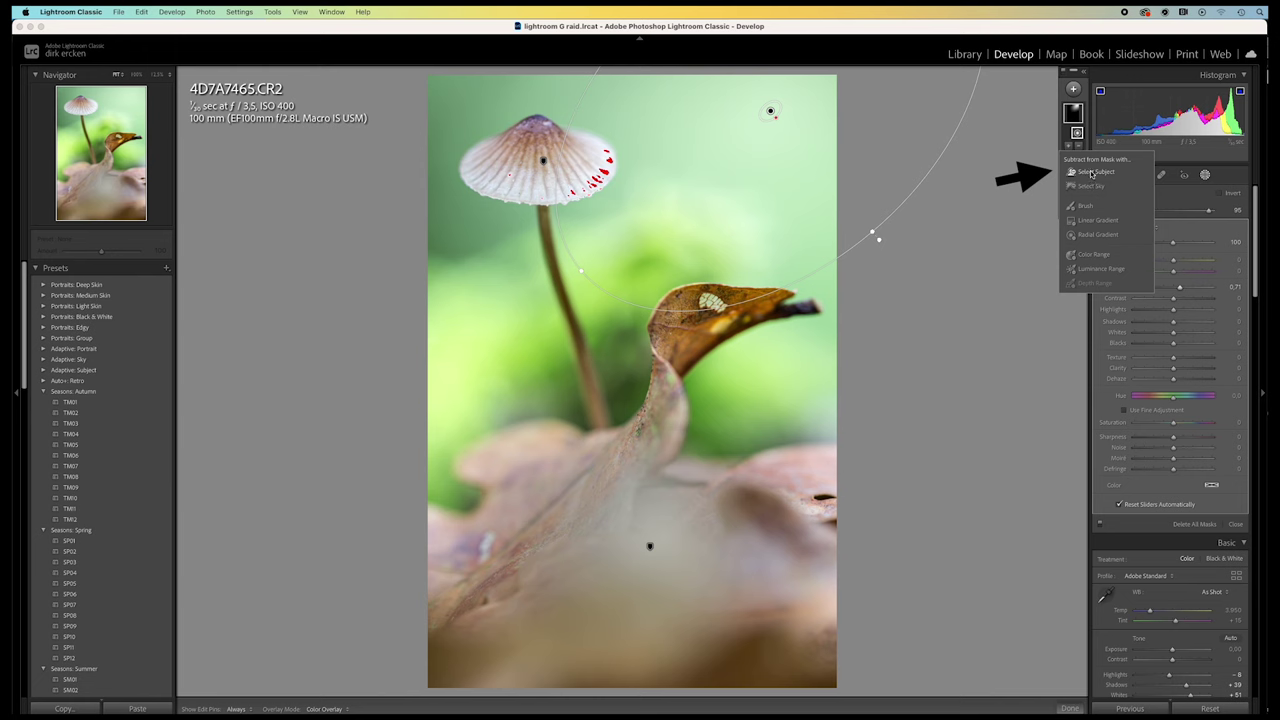
click(1093, 172)
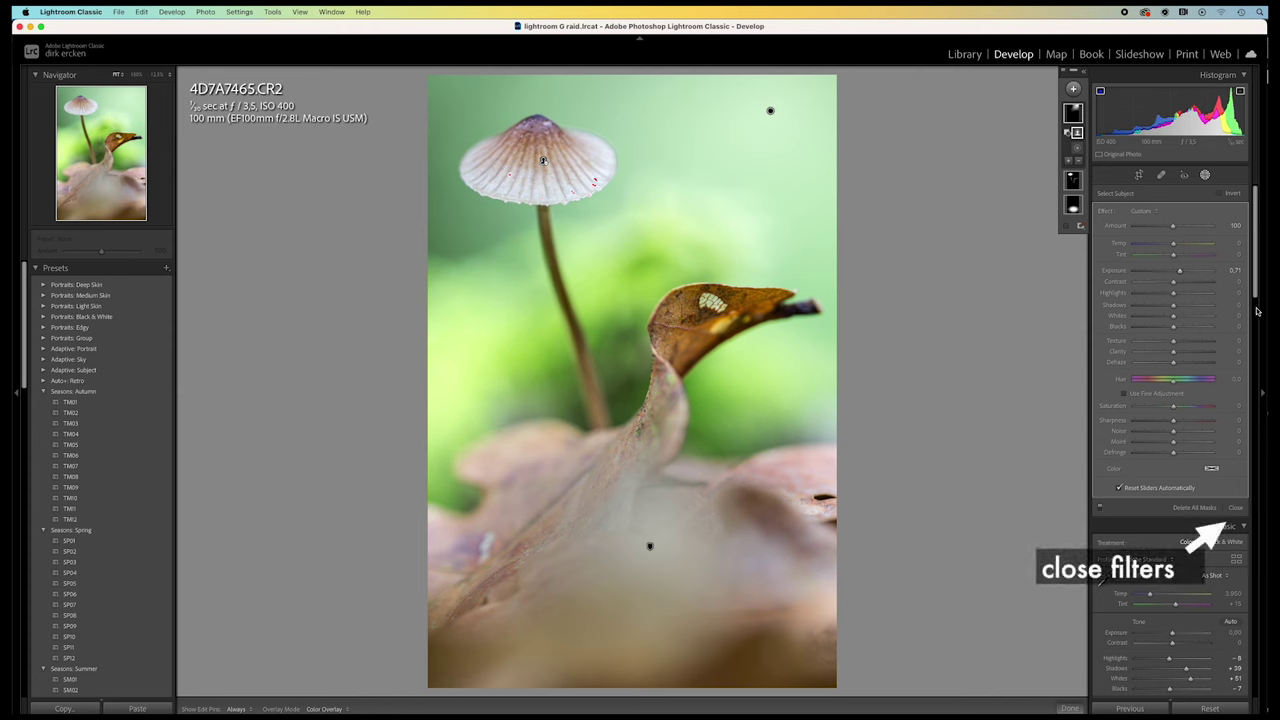
Close Masking and deepen the global Blacks in the Basic panel.
click(1238, 513)
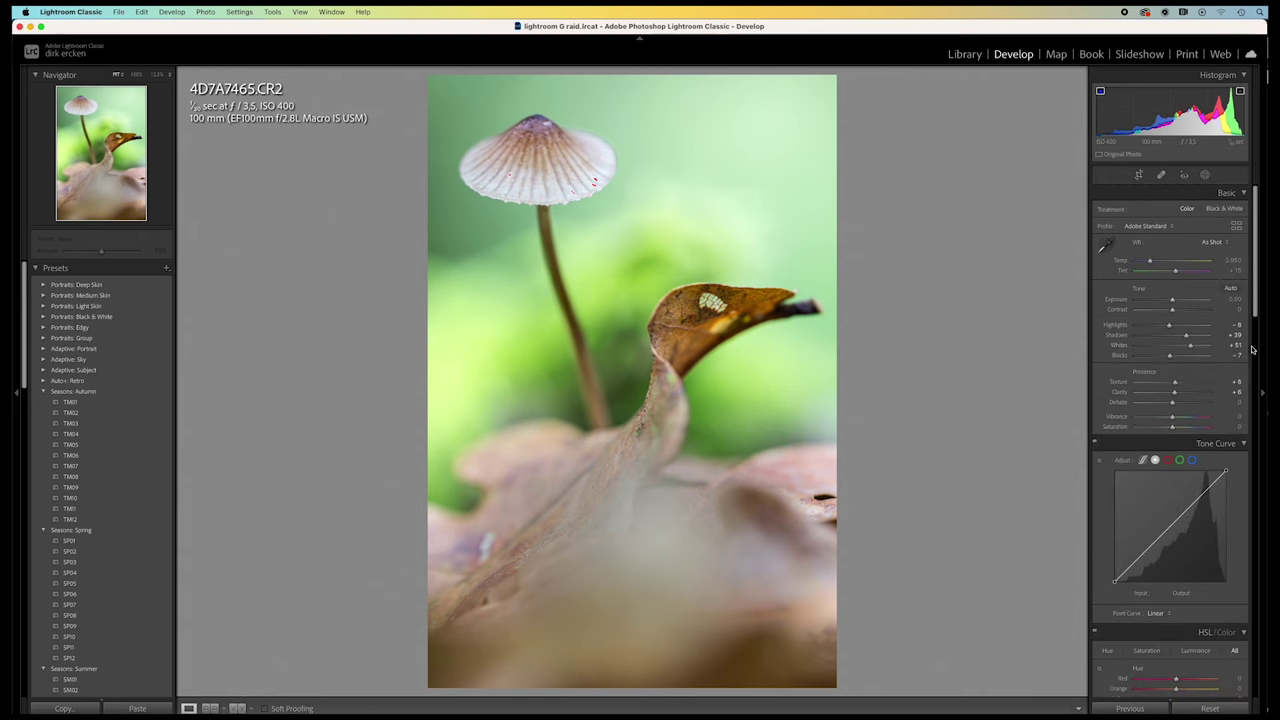
drag(1171, 357, 1166, 357)
drag(1255, 243, 1267, 439)
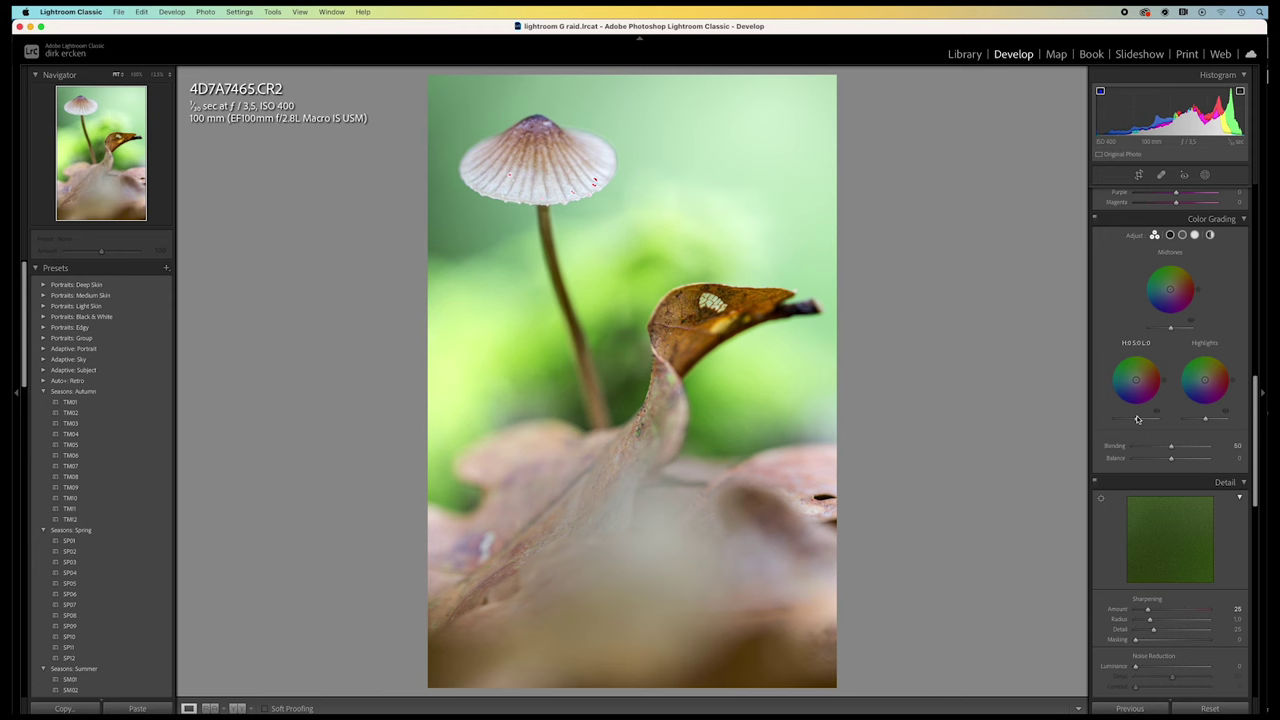
In Color Grading, darken shadow luminance, set midtone luminance -84 and highlight luminance +14.
drag(1172, 329, 1173, 326)
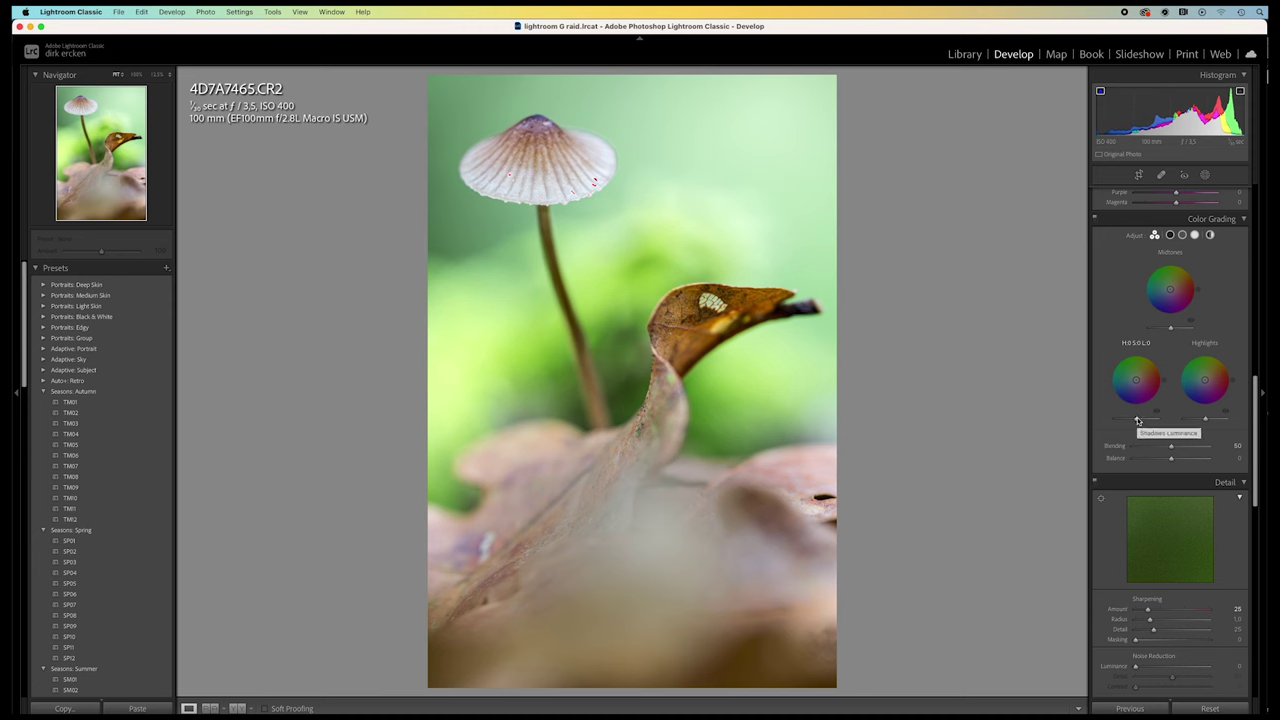
mouse_move(1137, 420)
mouse_down()
mouse_move(1116, 421)
mouse_move(1149, 421)
mouse_move(1127, 421)
mouse_up()
drag(1171, 329, 1150, 329)
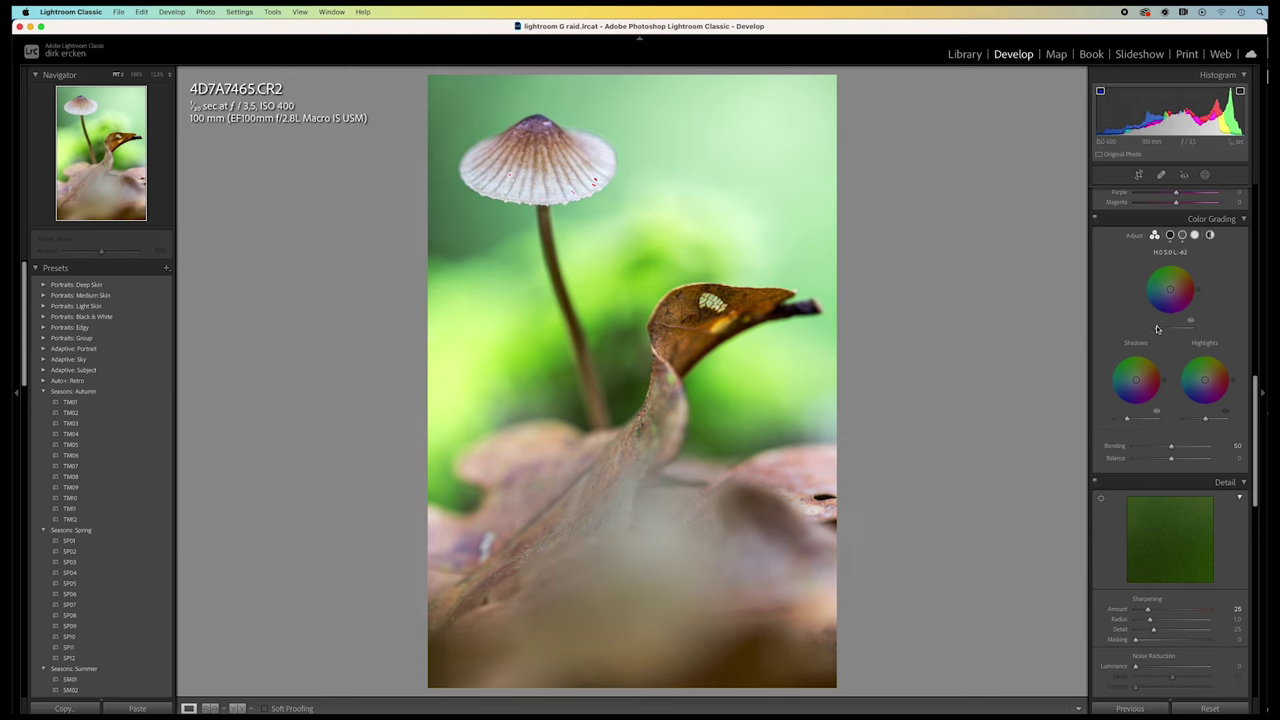
drag(1157, 329, 1148, 328)
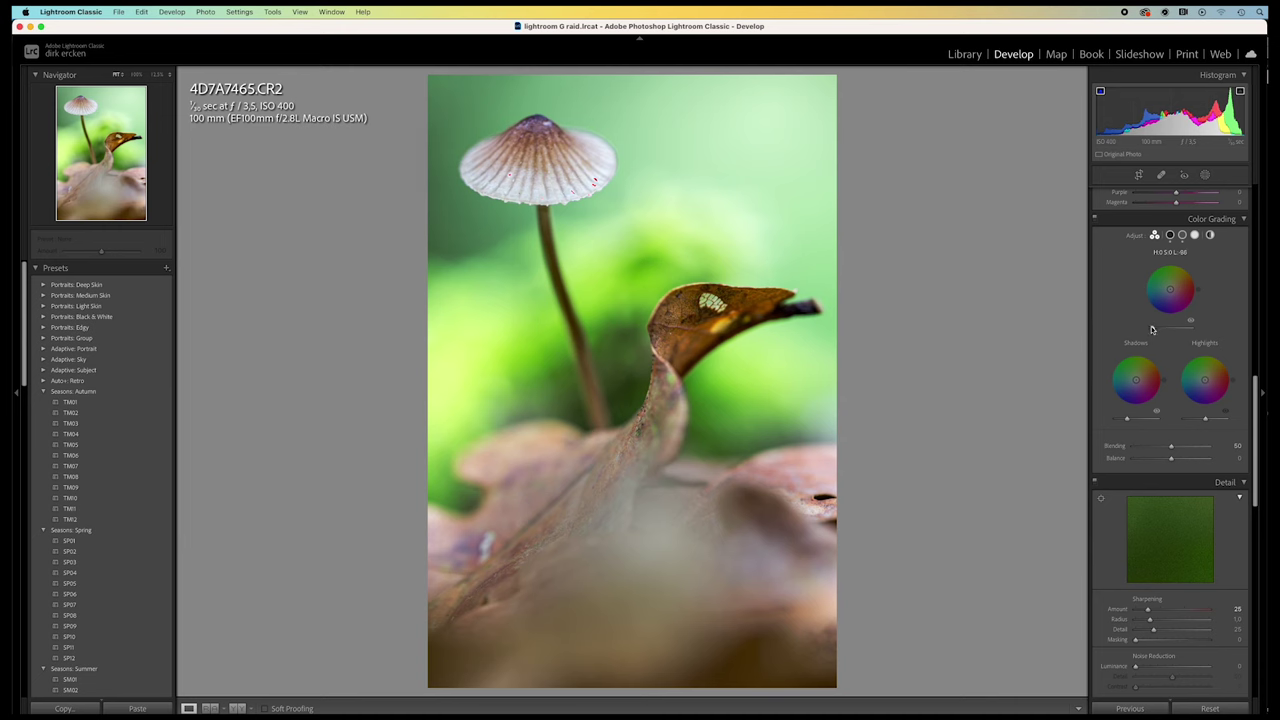
drag(1146, 329, 1152, 329)
drag(1207, 420, 1209, 422)
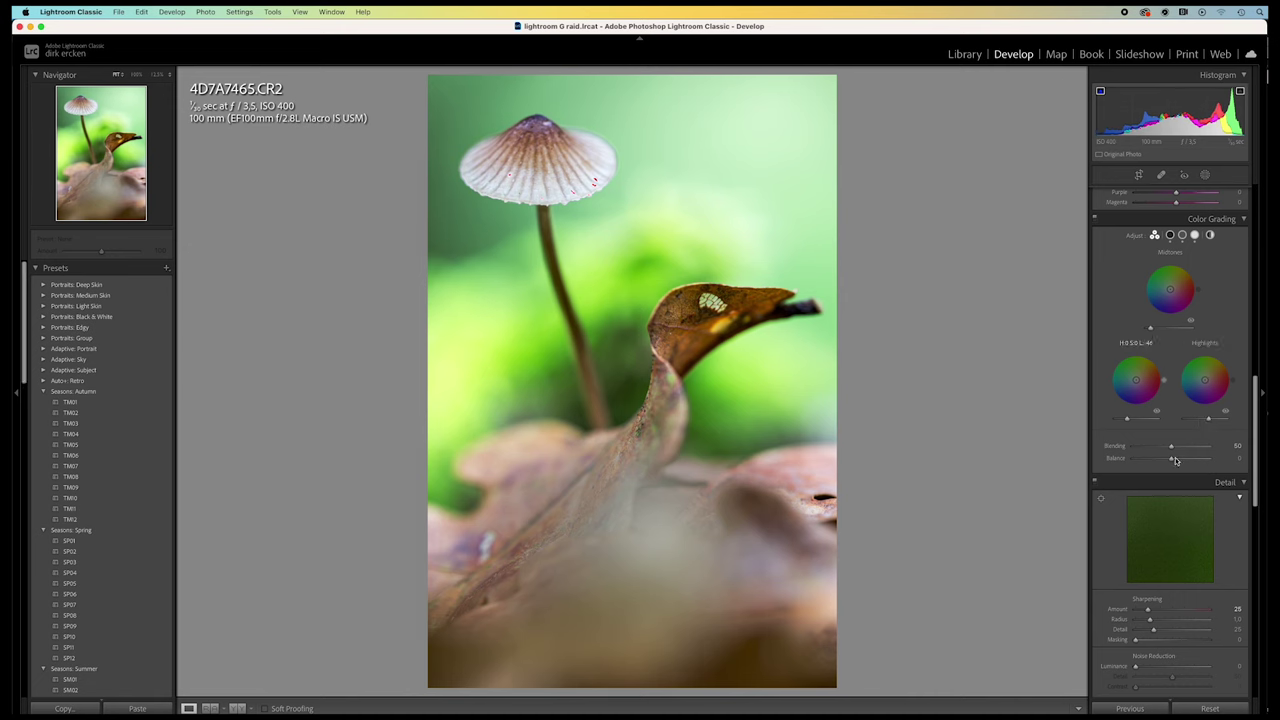
Add a radial gradient over the photo's left edge and lower its Exposure.
scroll(1222, 340, up, 5)
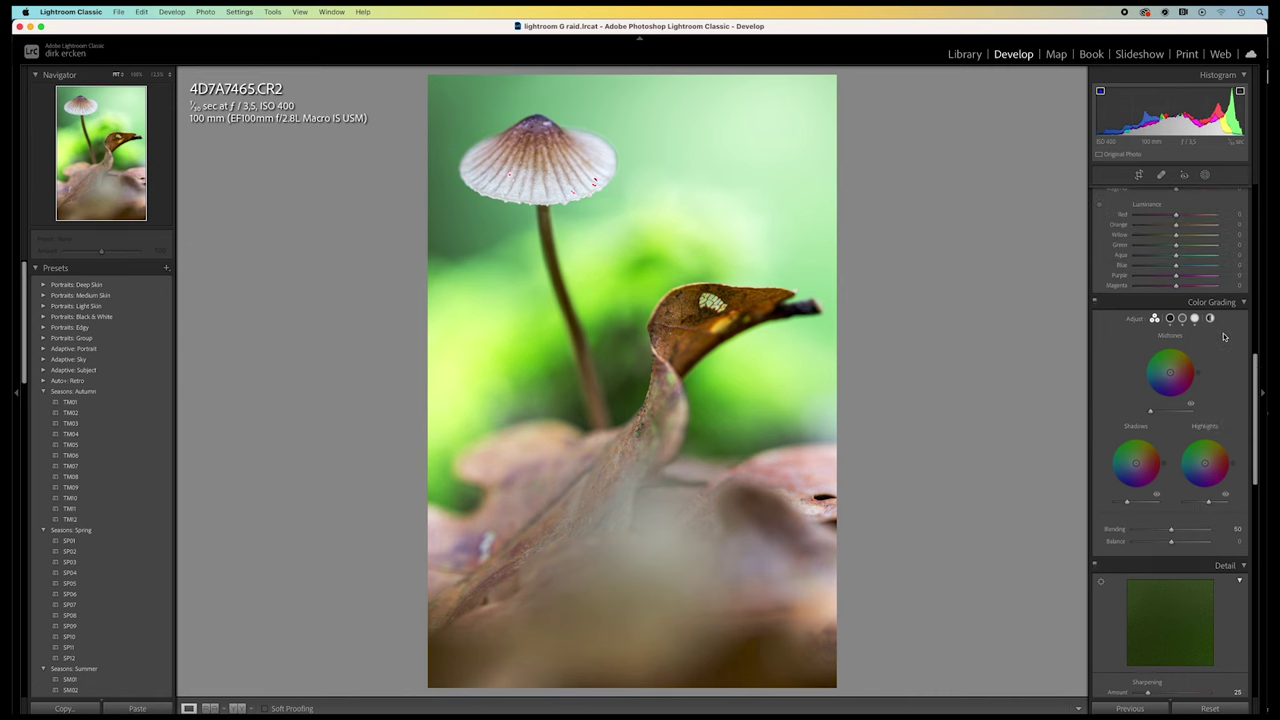
scroll(1223, 333, up, 20)
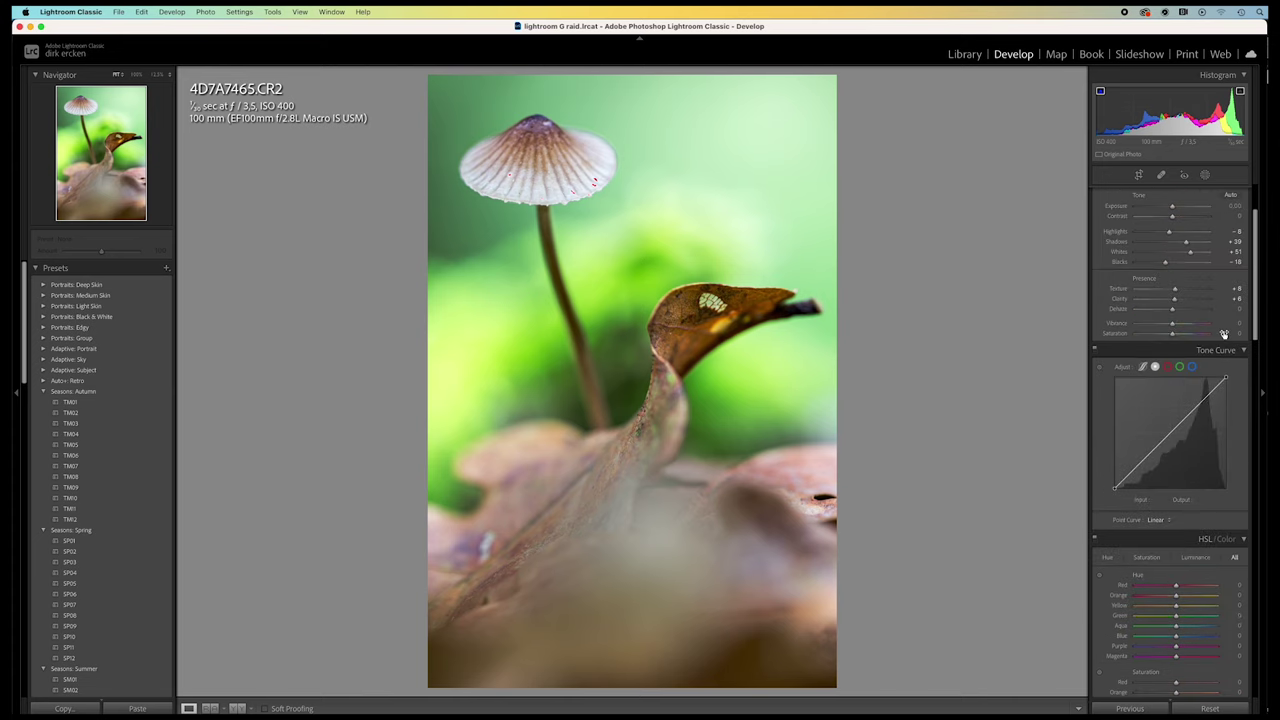
scroll(1223, 333, up, 5)
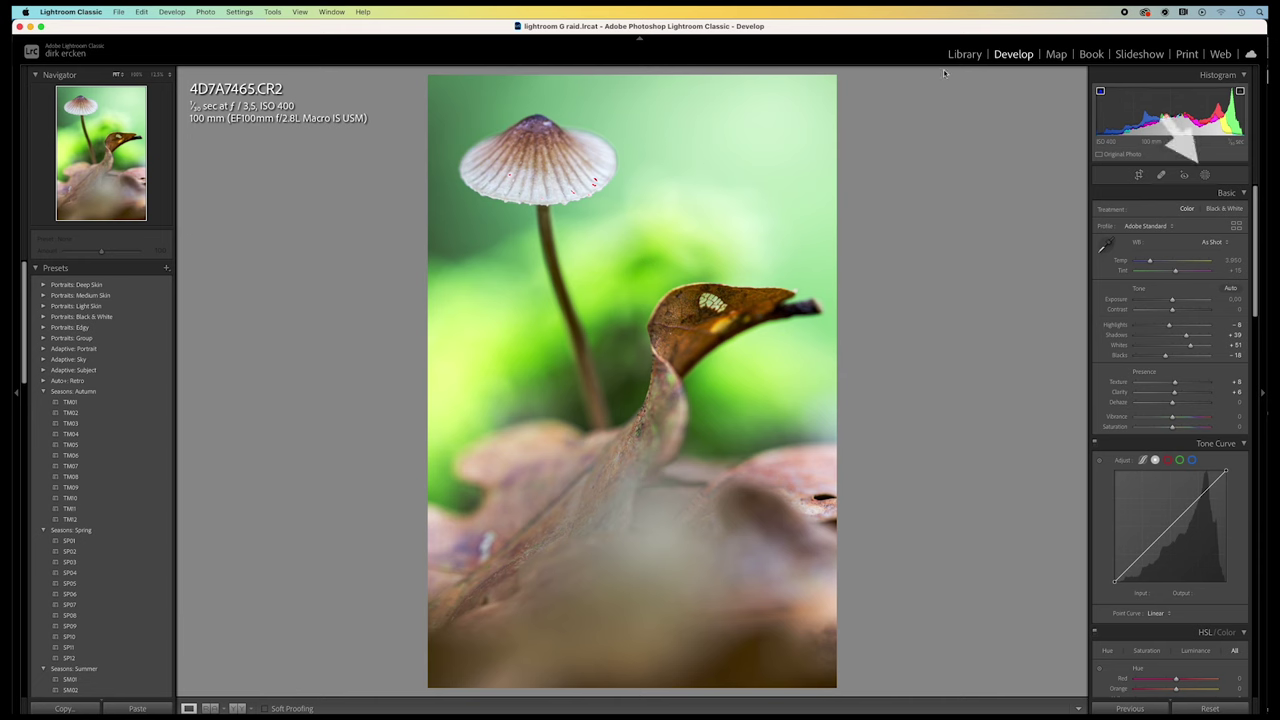
click(1205, 174)
click(1071, 89)
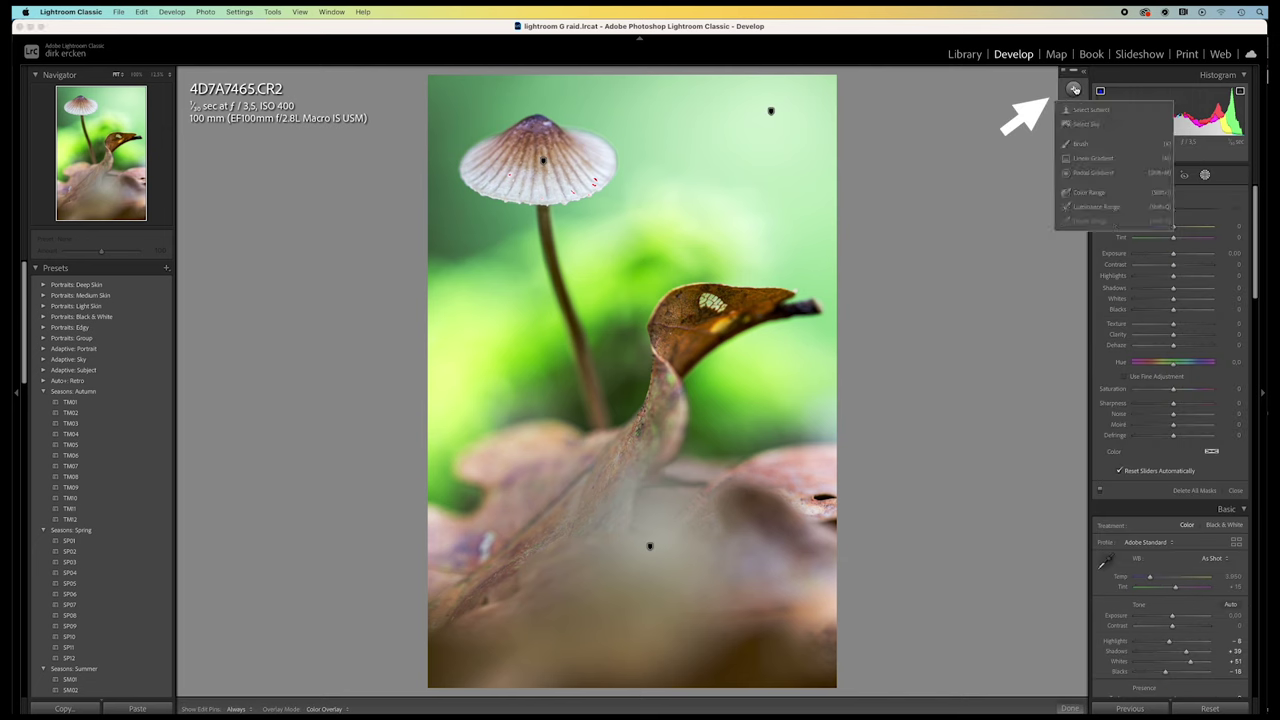
click(1068, 171)
drag(435, 281, 386, 376)
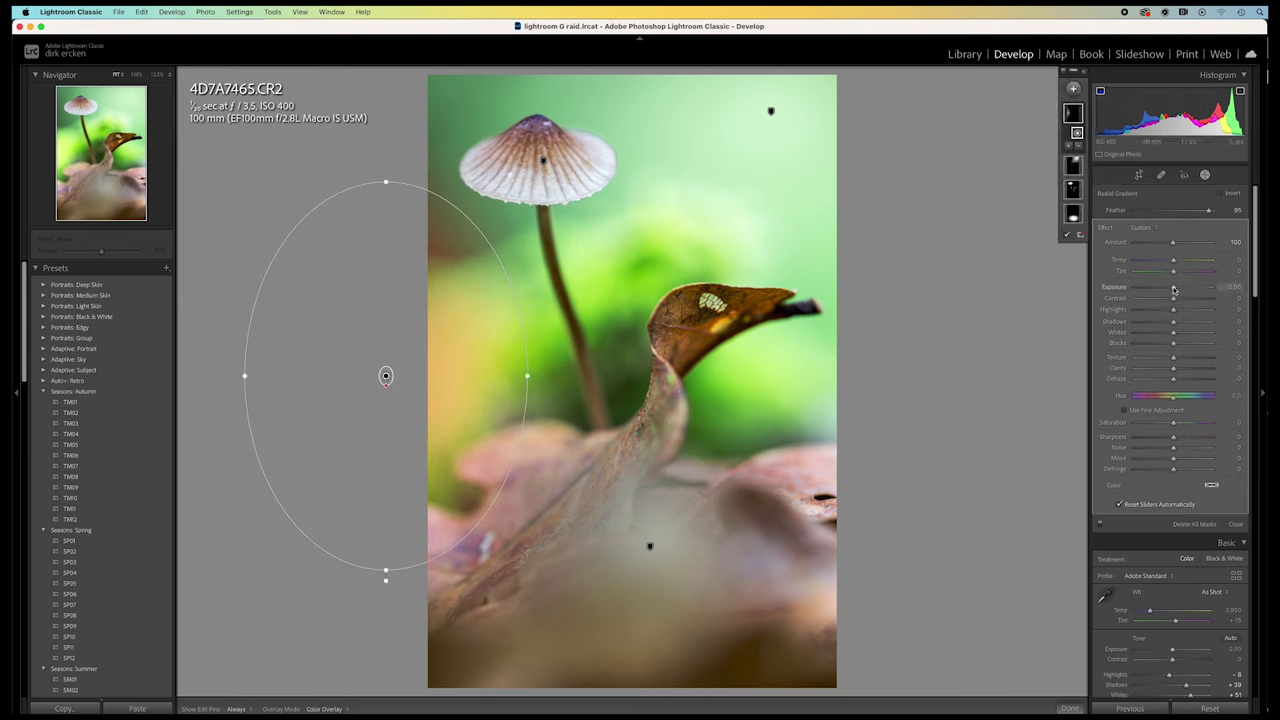
drag(1173, 287, 1158, 289)
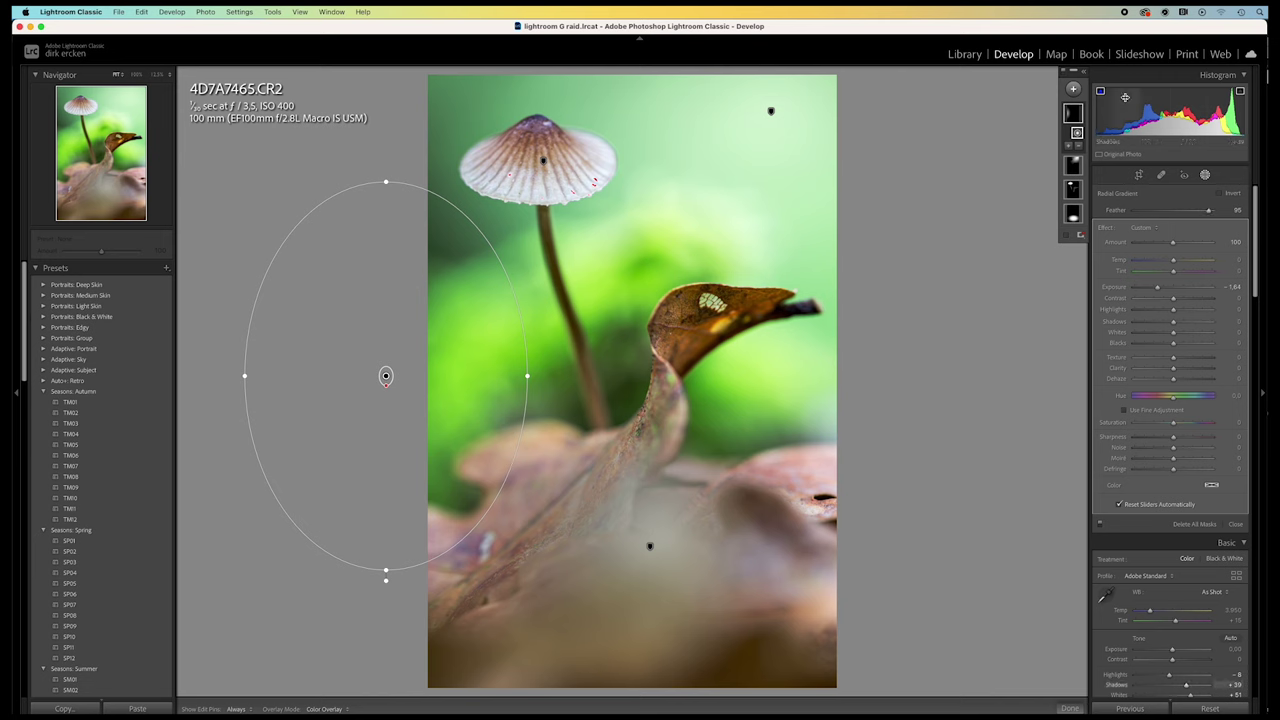
Add a radial gradient down the photo's right edge and lower its Exposure.
click(1073, 89)
click(1083, 172)
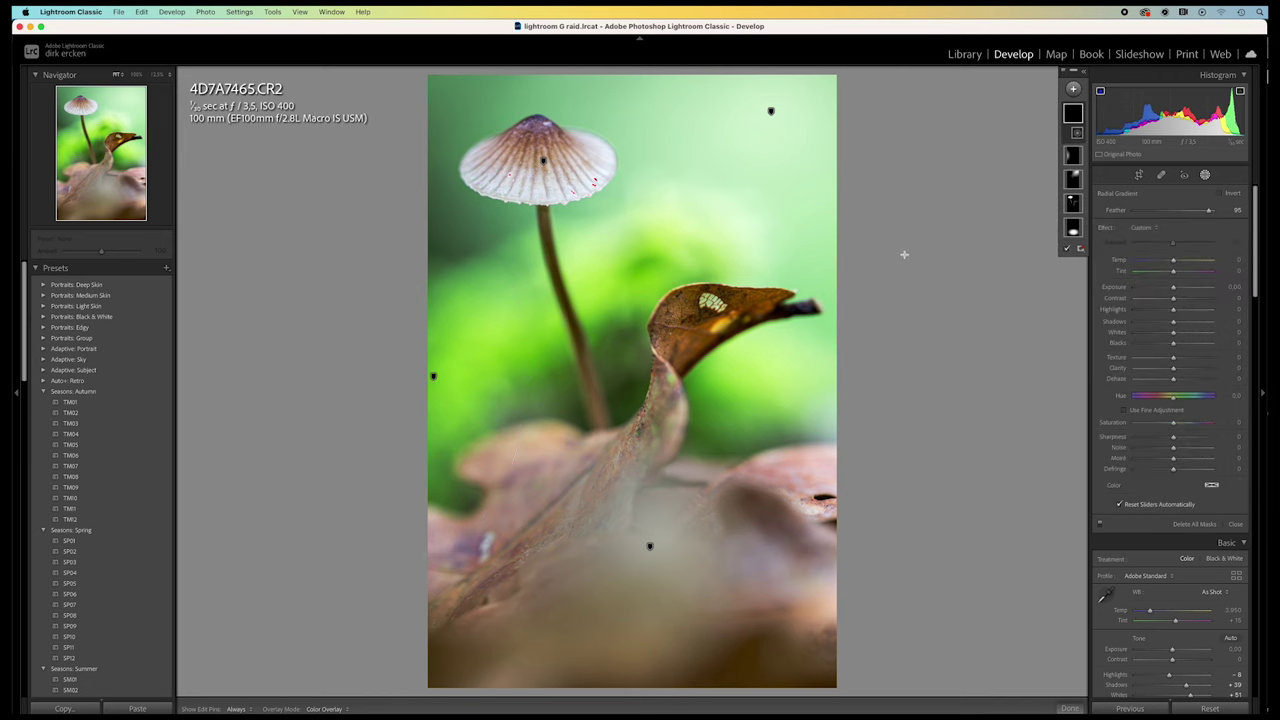
drag(859, 236, 993, 458)
drag(872, 236, 899, 342)
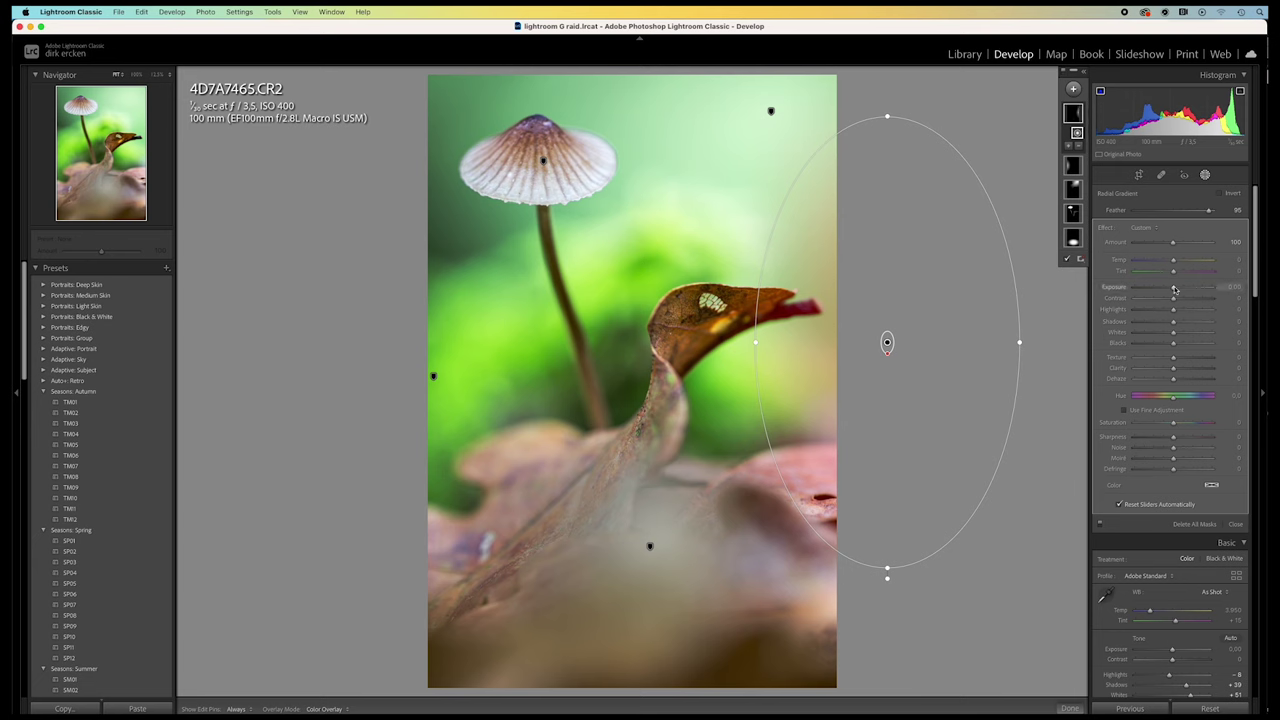
drag(1174, 290, 1162, 290)
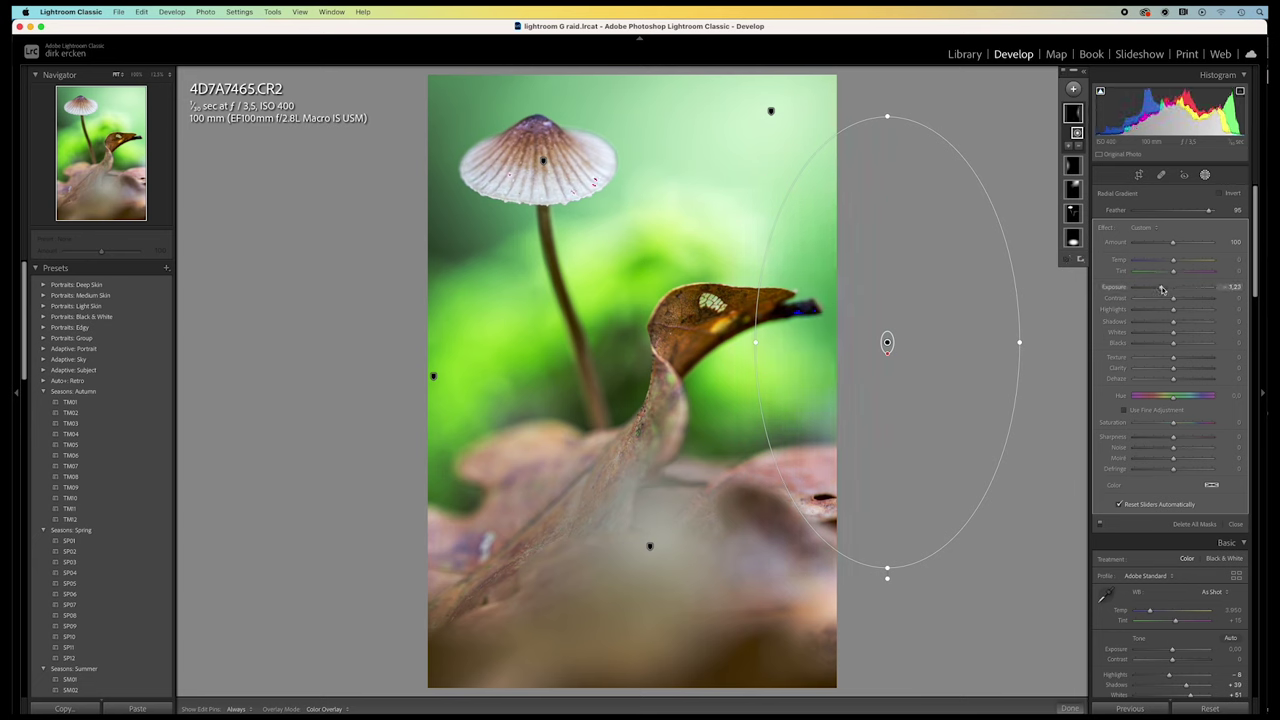
drag(1005, 362, 994, 429)
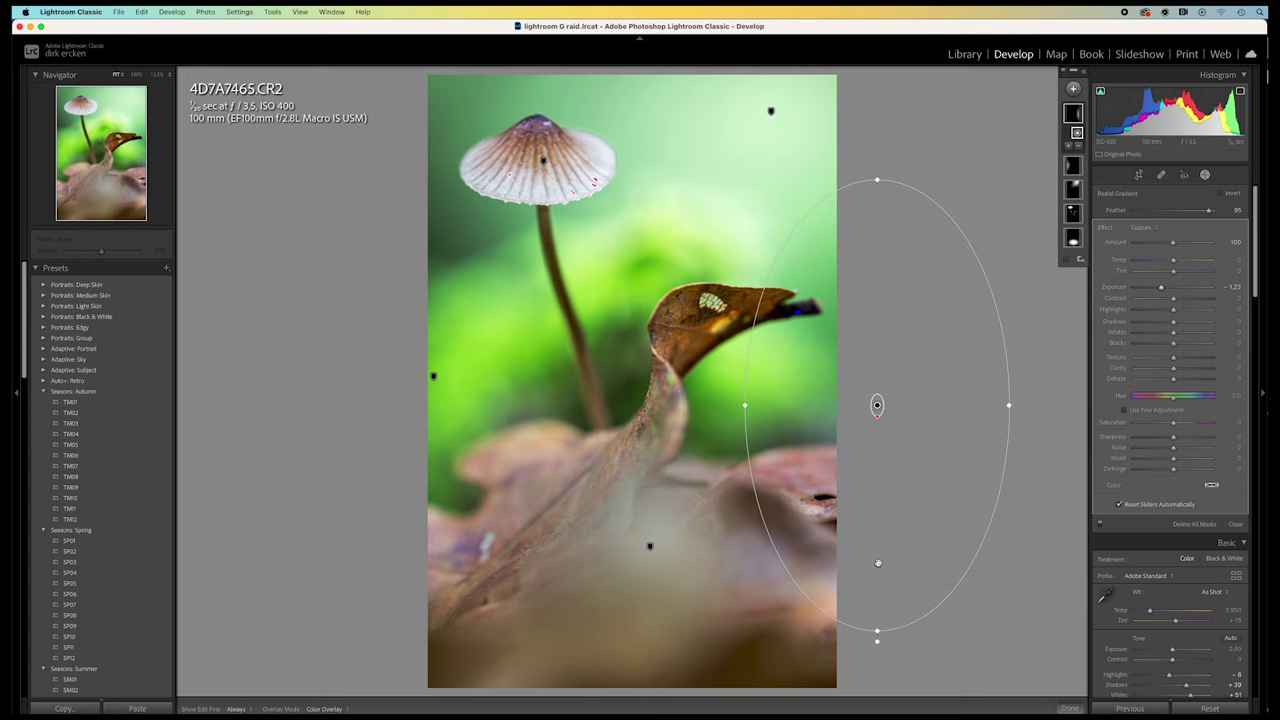
click(1073, 88)
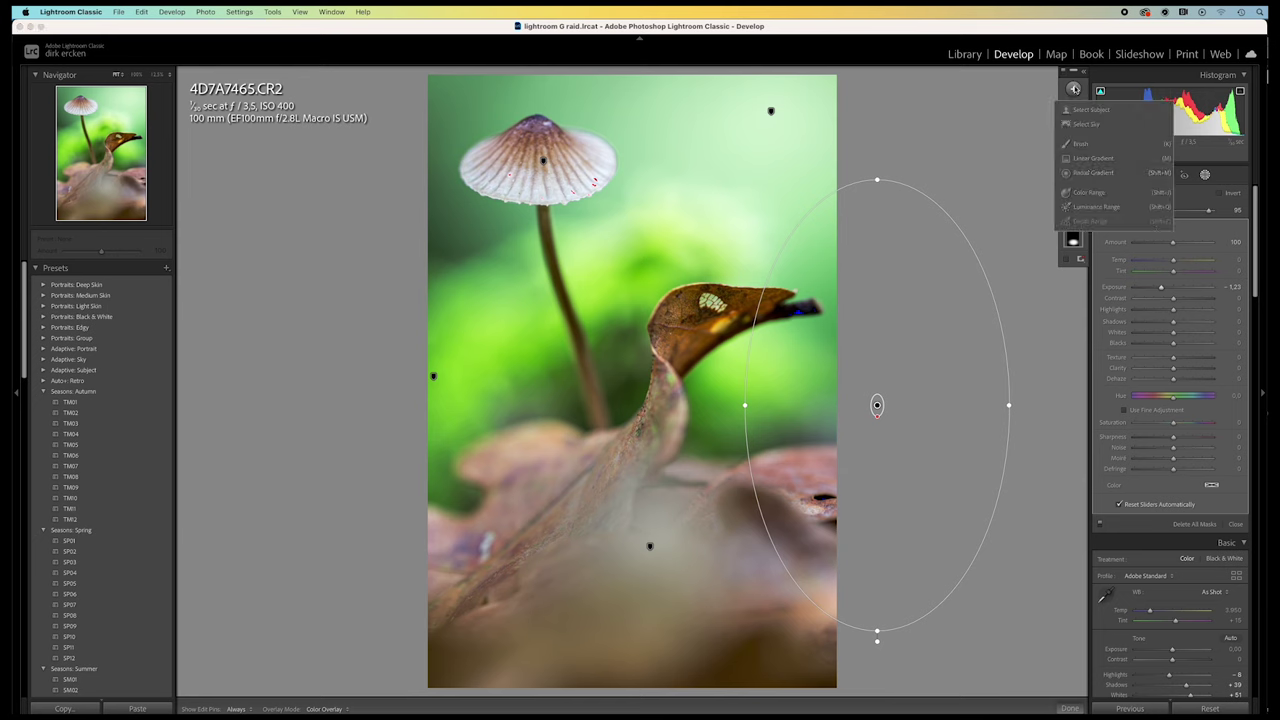
Add a small radial gradient at the bottom-right corner, darkening it to Exposure -1.06.
click(1090, 173)
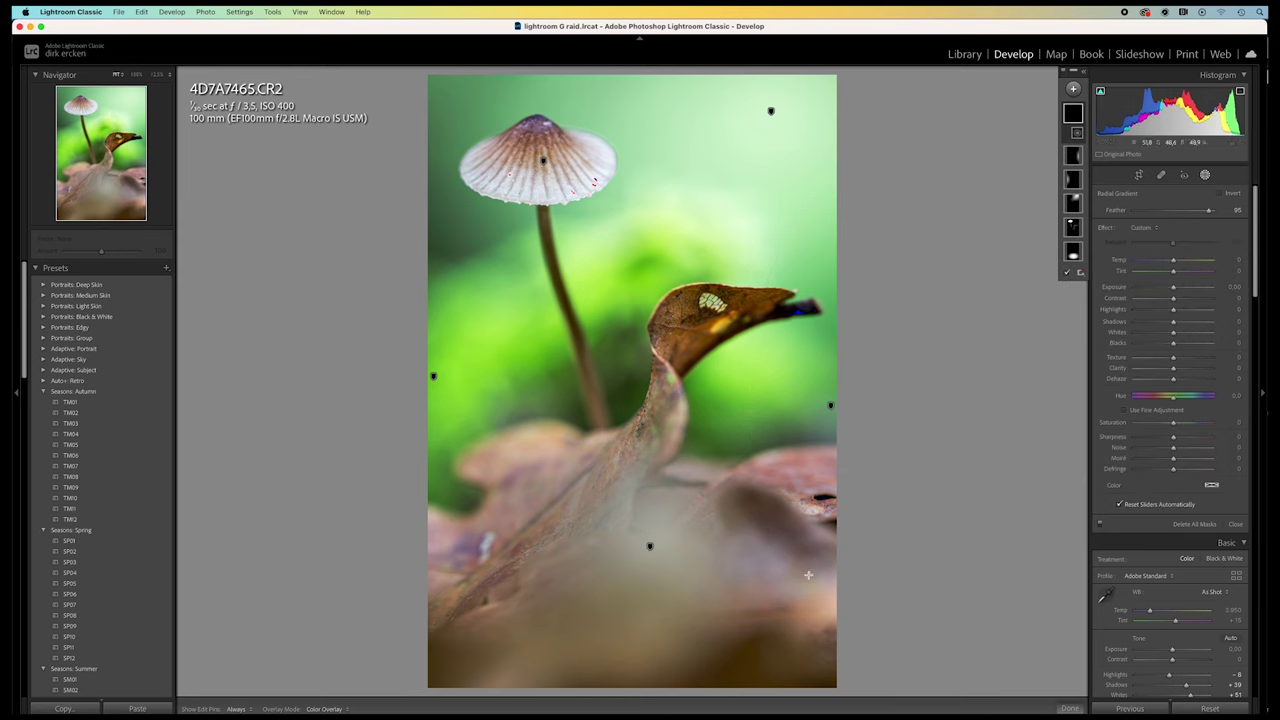
drag(808, 575, 872, 637)
drag(855, 584, 872, 614)
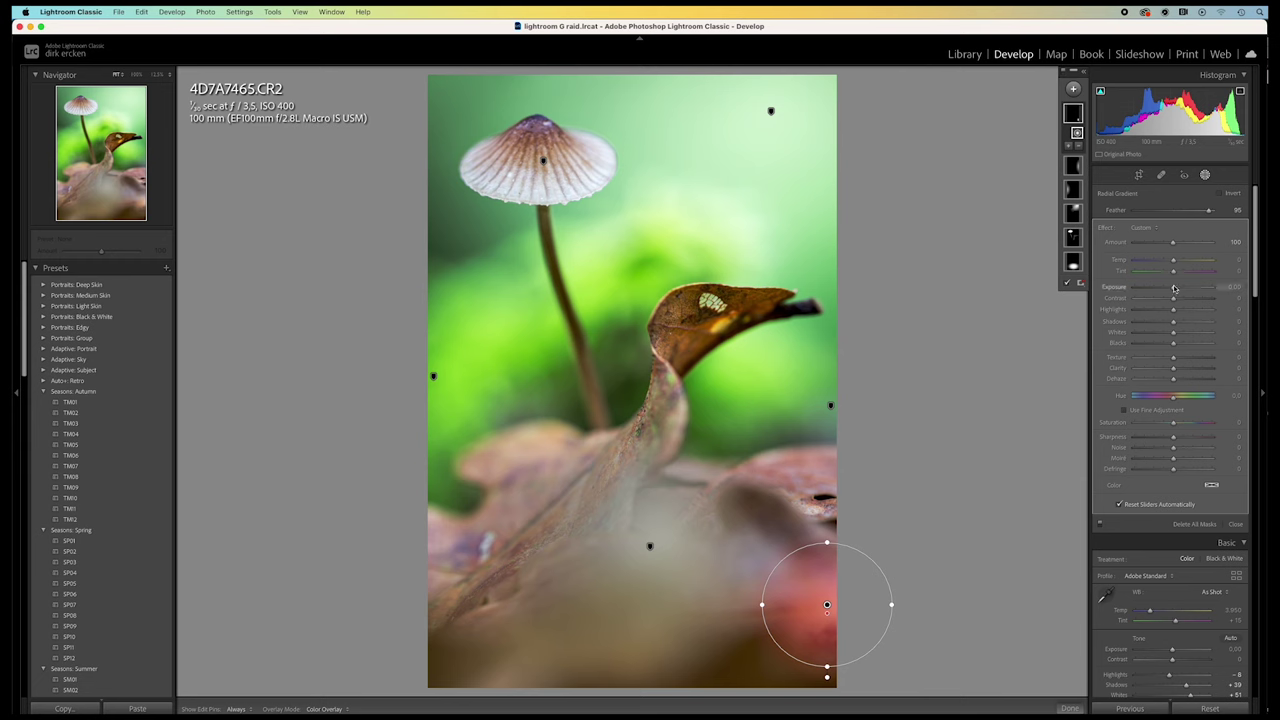
drag(1175, 289, 1163, 289)
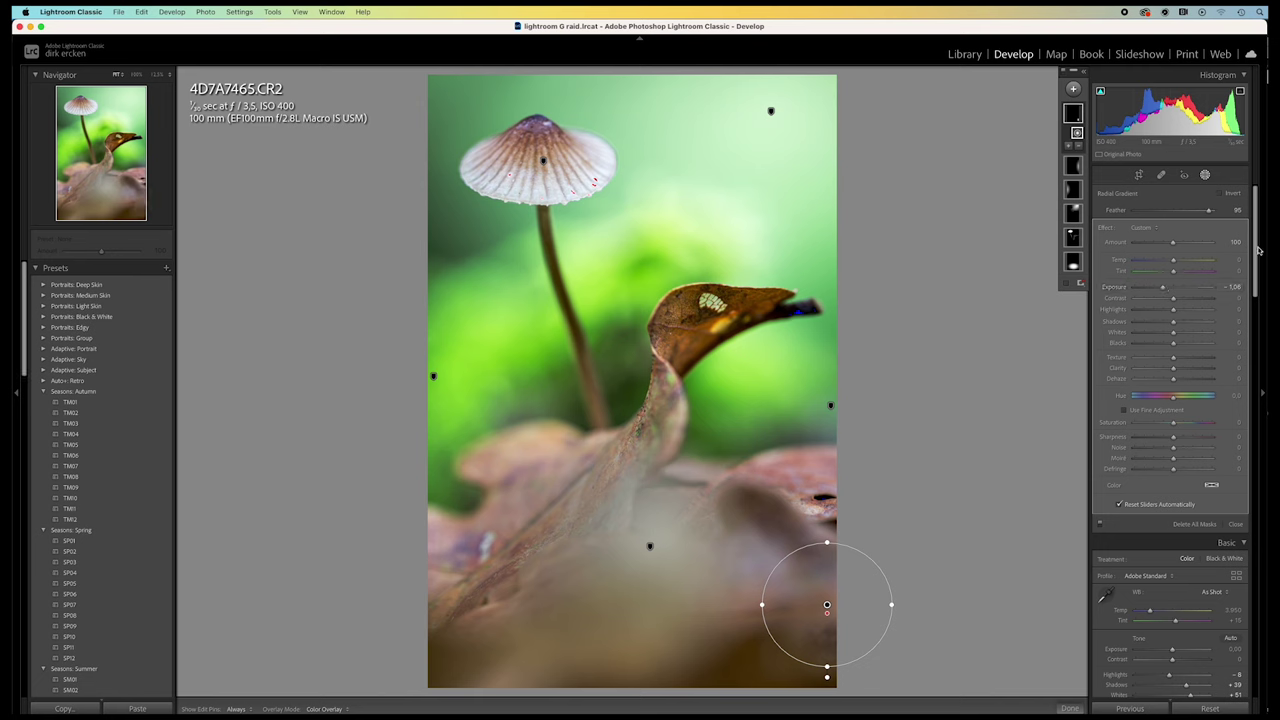
drag(1256, 280, 1253, 390)
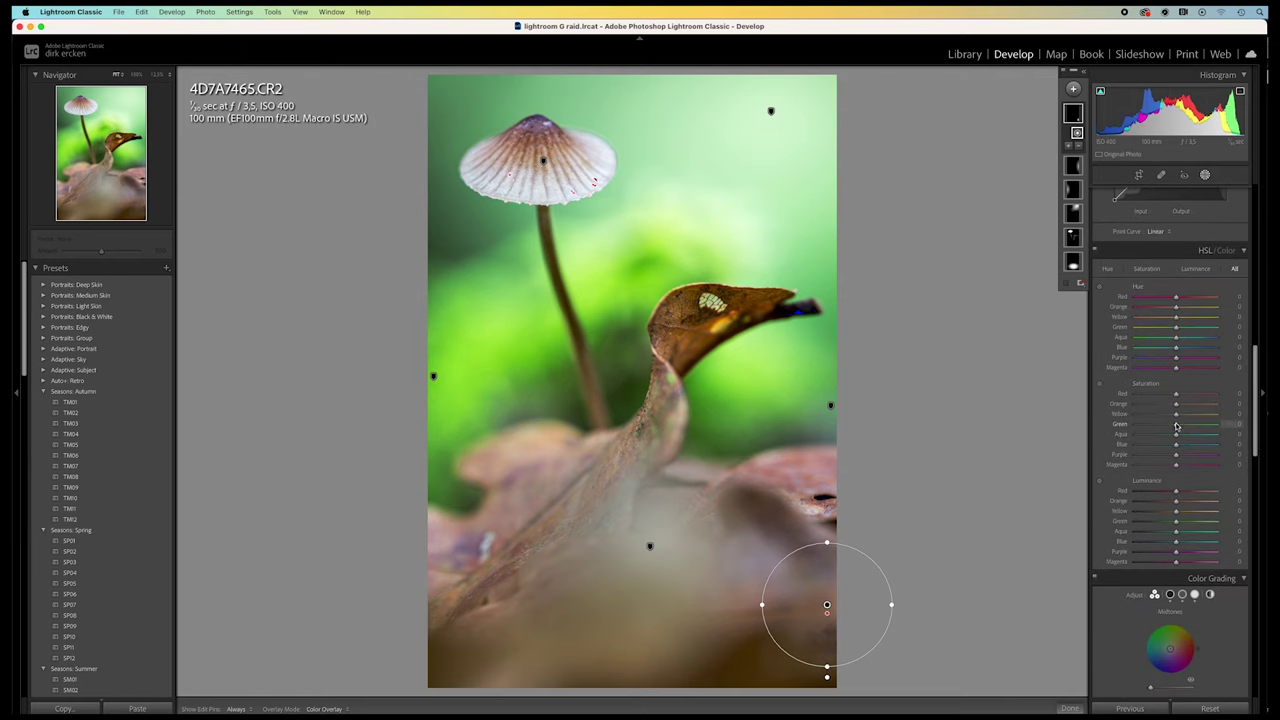
Lower the HSL Green saturation to -13 to mute the background.
mouse_move(1176, 427)
mouse_down()
mouse_move(1160, 427)
mouse_move(1171, 428)
mouse_up()
drag(1255, 430, 1249, 496)
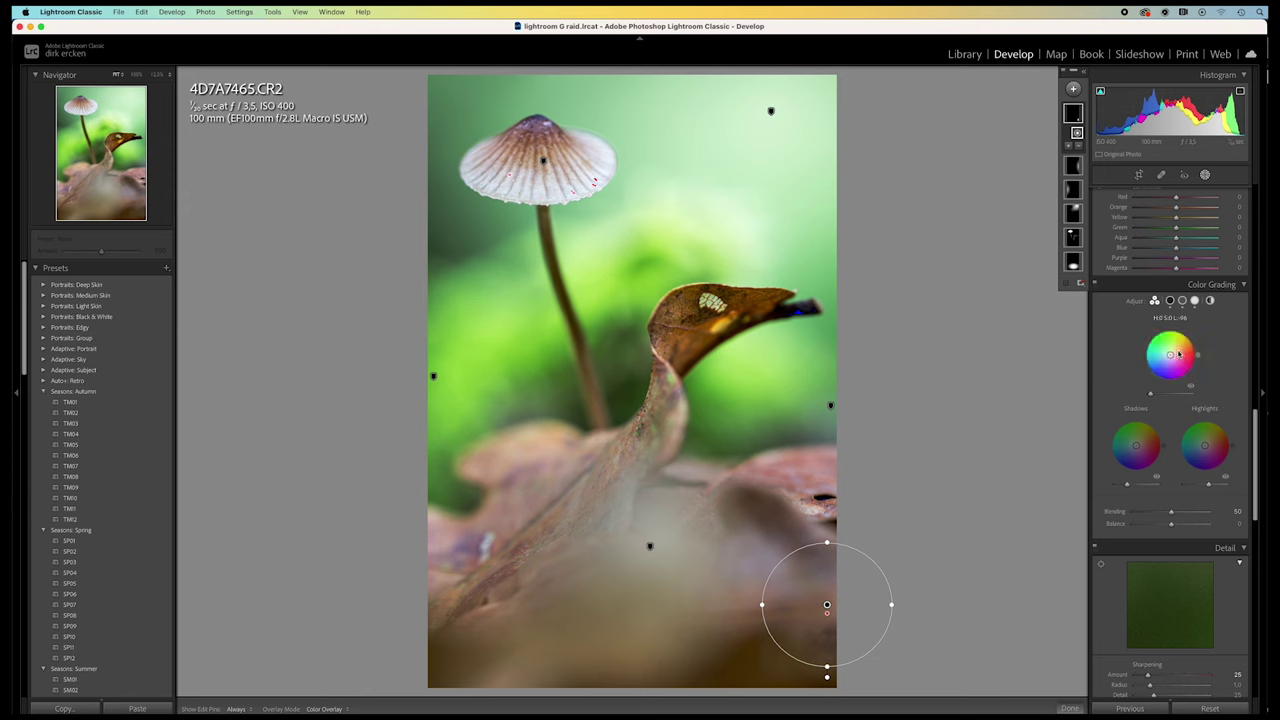
In Color Grading, tint the highlights blue (hue 215, saturation 35) and nudge the midtones toward cyan.
scroll(1178, 436, up, 1)
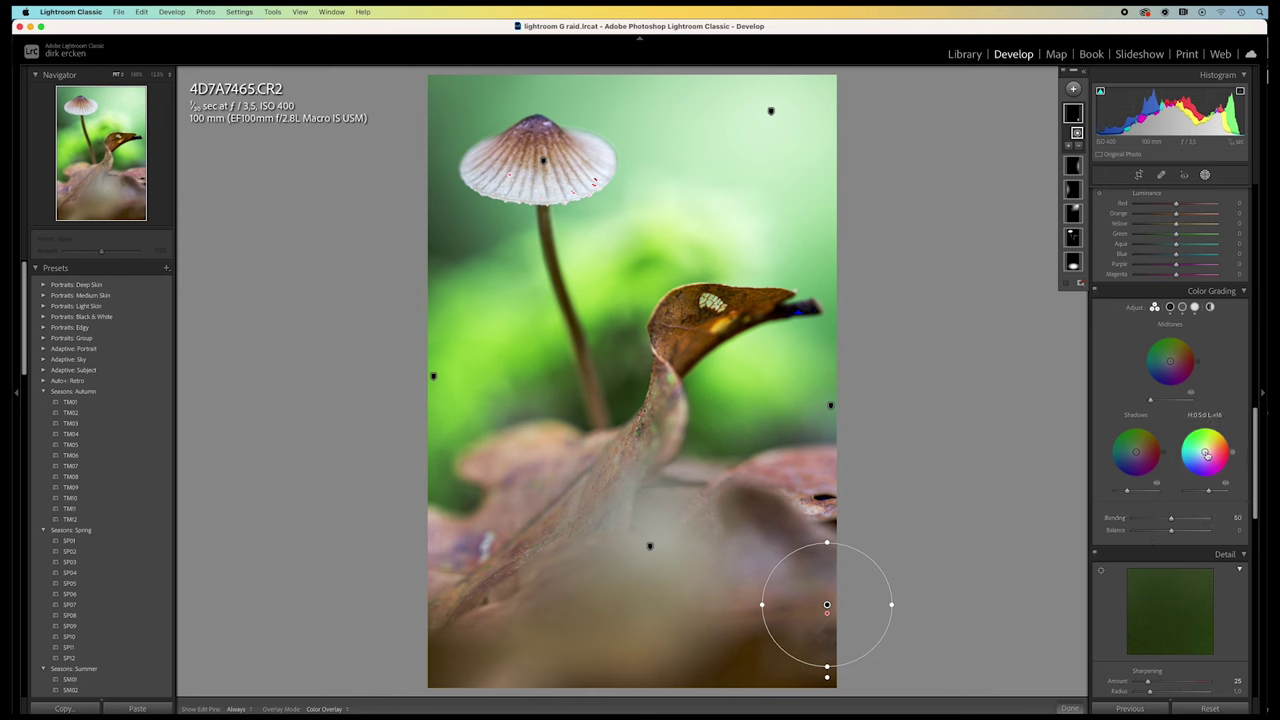
drag(1206, 453, 1130, 455)
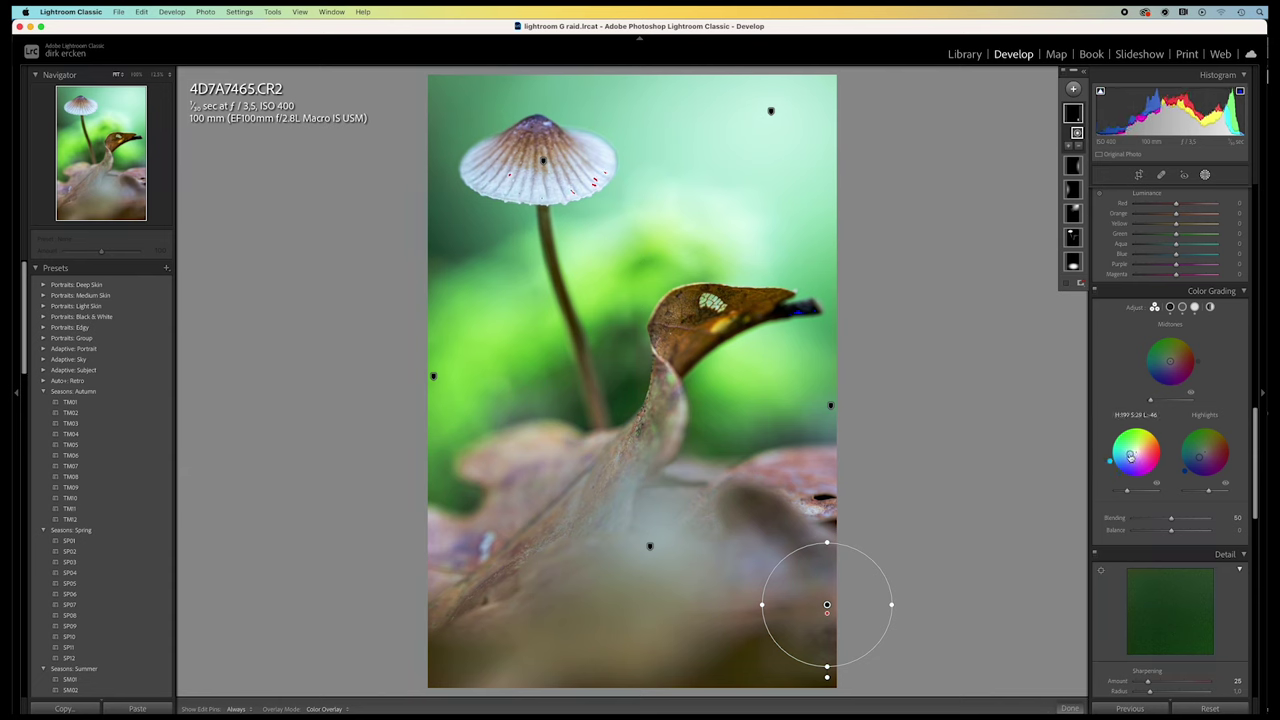
click(1172, 358)
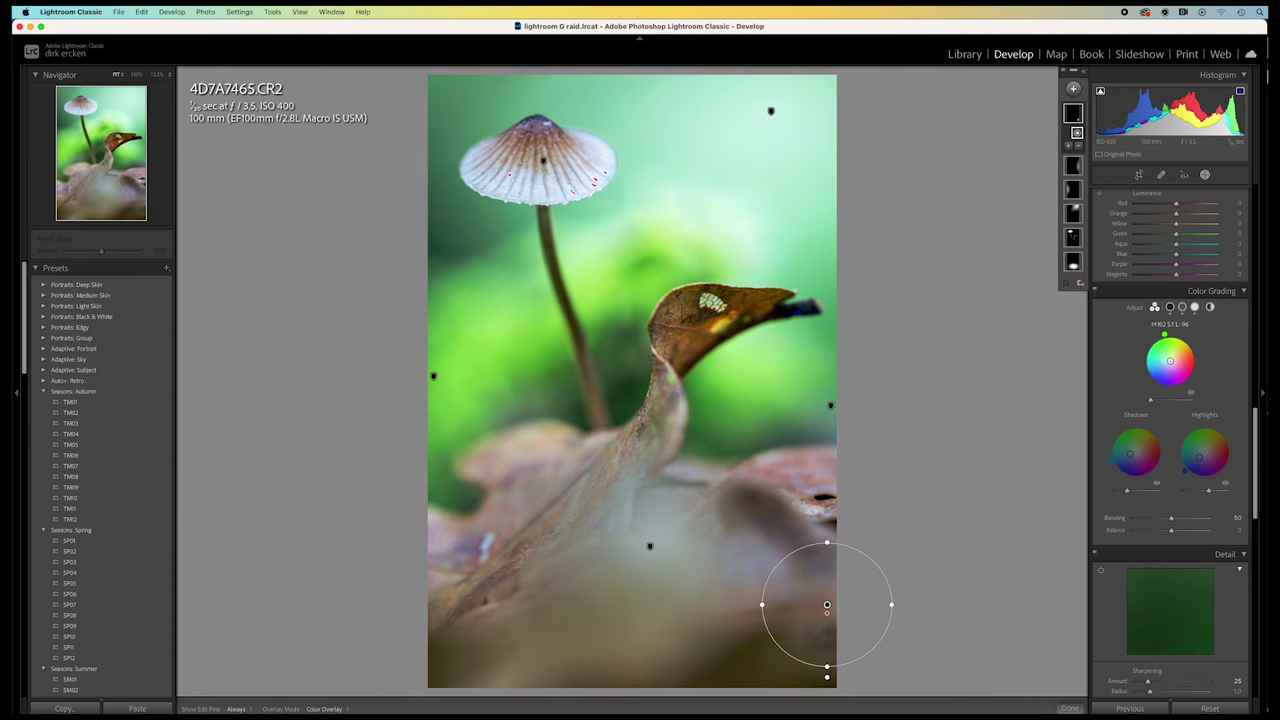
drag(1170, 360, 1176, 360)
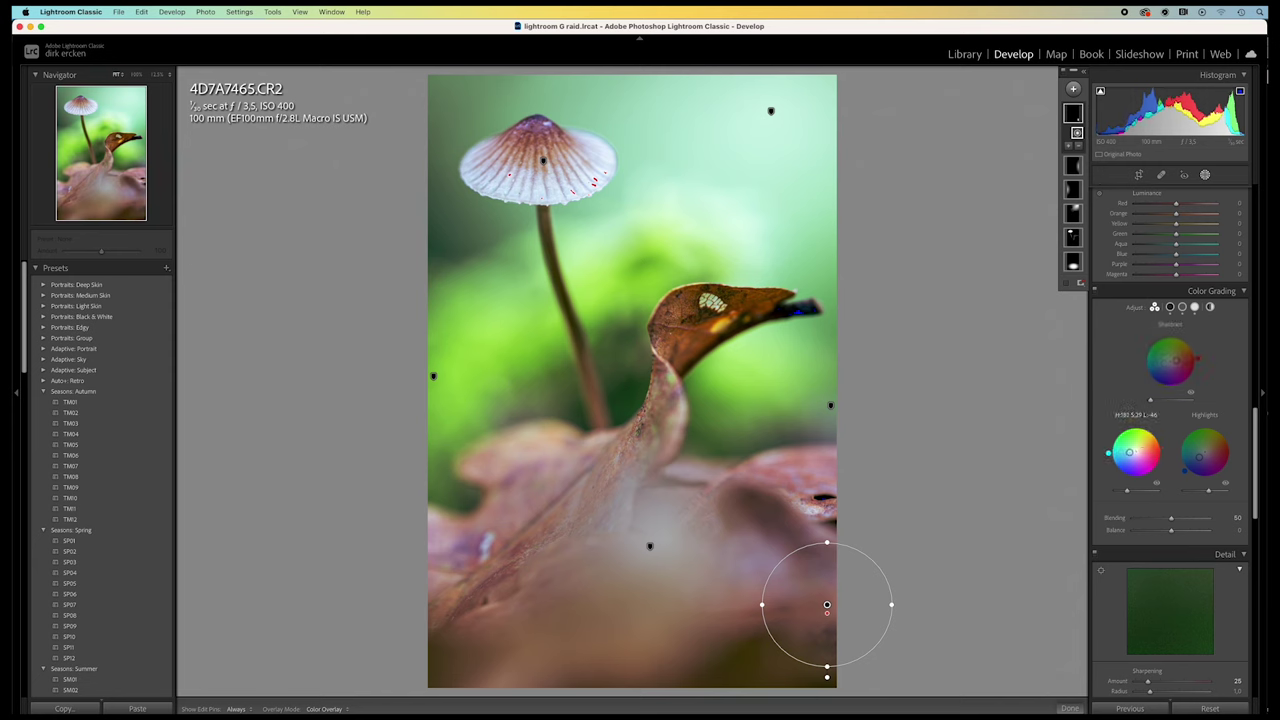
drag(1200, 463, 1184, 467)
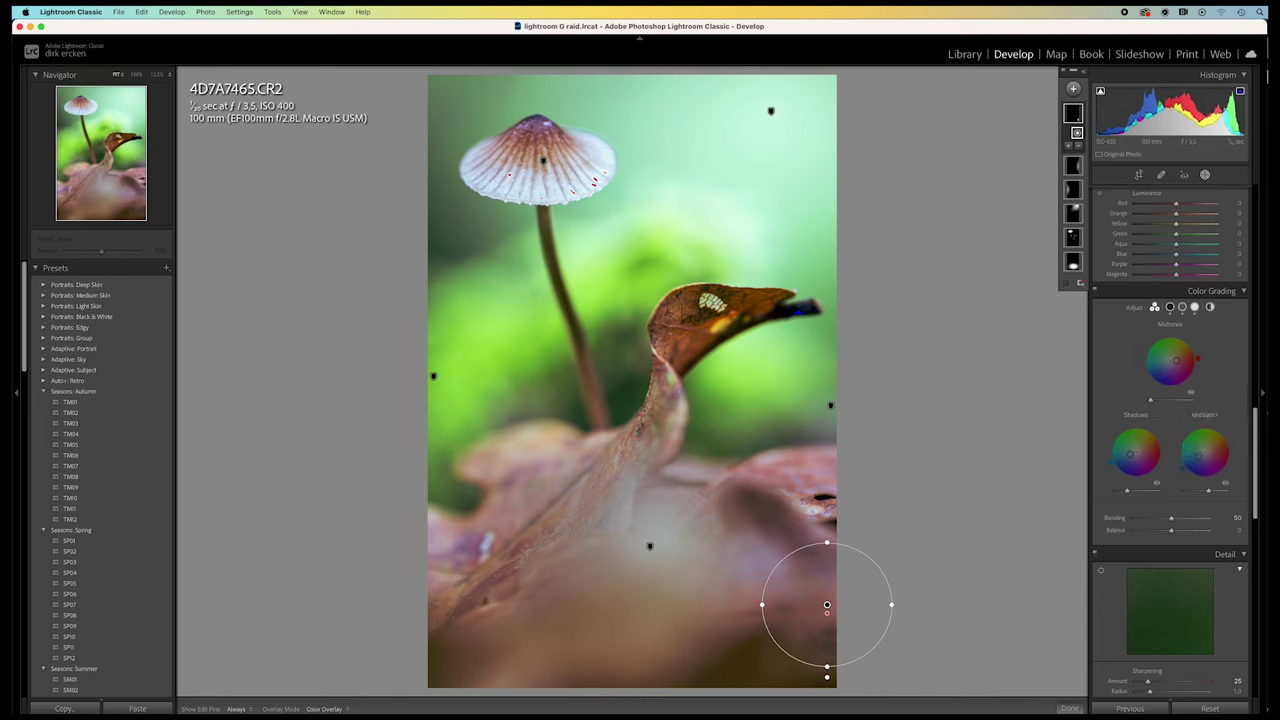
Lower HSL Green saturation to -27, then set Clarity to +4 and Dehaze to about +22.
scroll(1200, 400, up, 6)
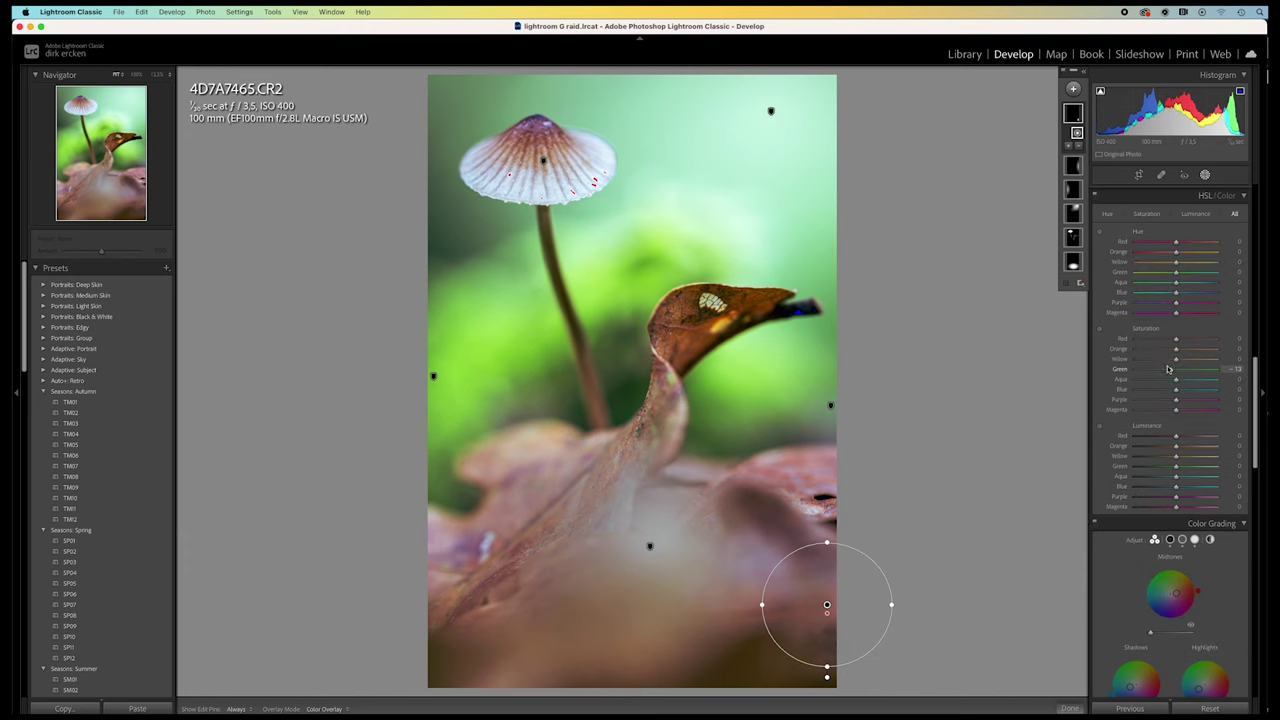
drag(1172, 371, 1166, 372)
scroll(1160, 466, up, 10)
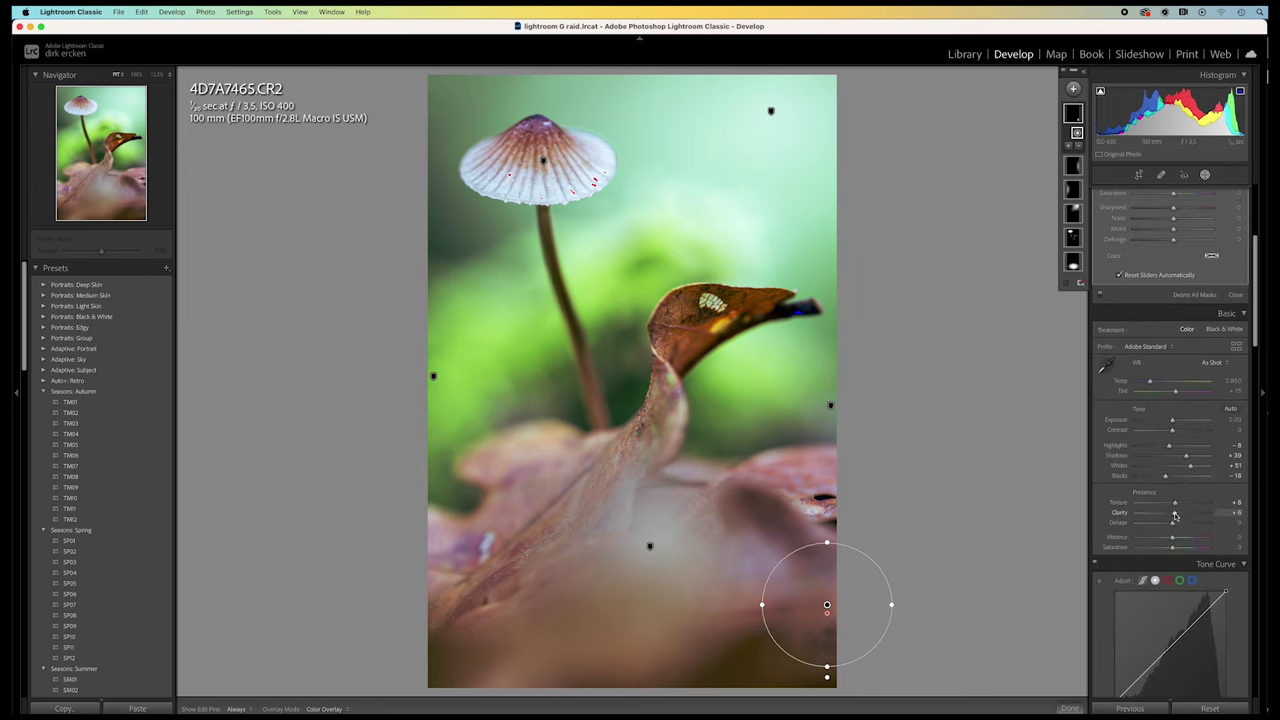
mouse_move(1175, 515)
mouse_down()
mouse_move(1187, 516)
mouse_move(1174, 517)
mouse_up()
drag(1173, 526, 1174, 529)
Close masking, hide the clipping warnings, compare Before/After and return, then reopen the masking tools.
key(shift+w)
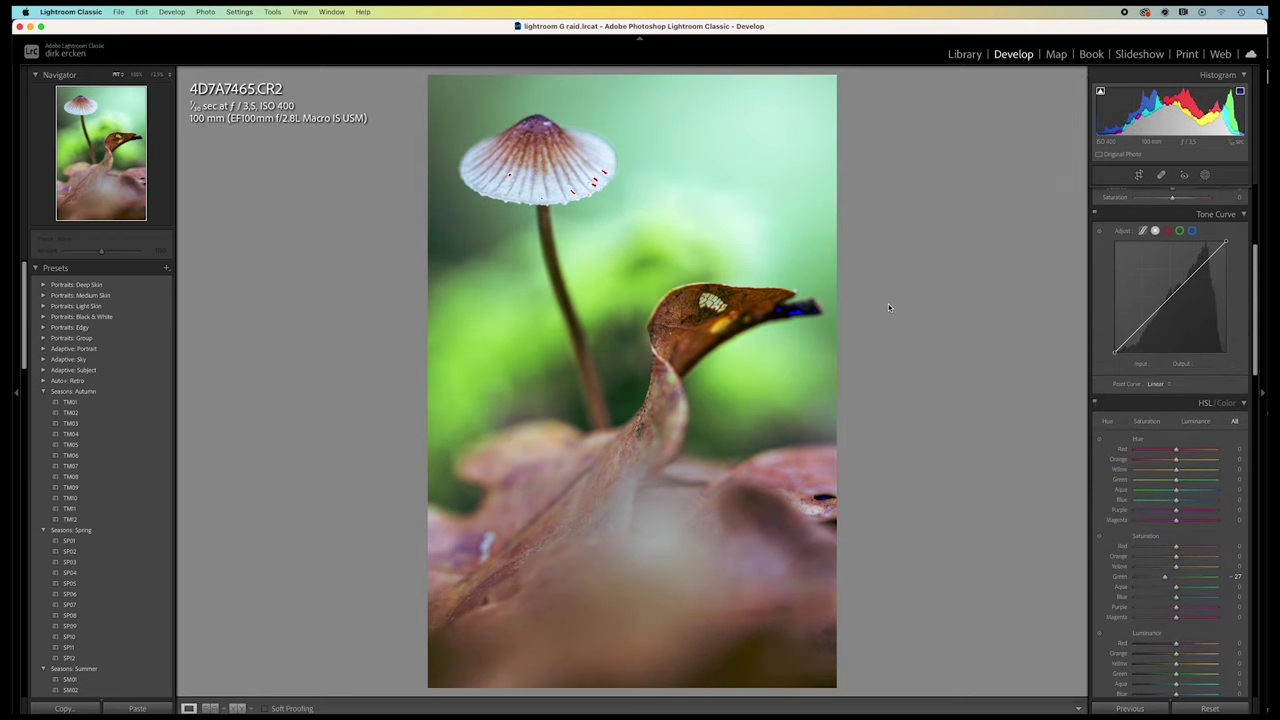
key(j)
key(y)
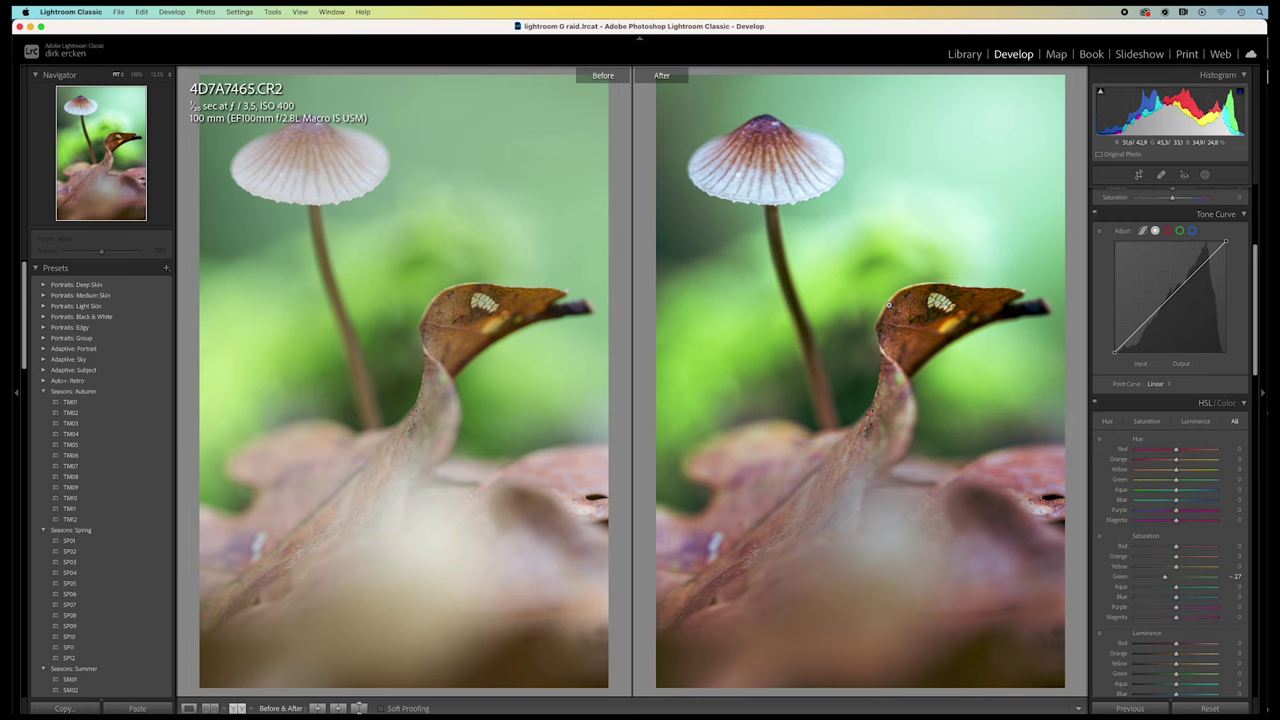
key(y)
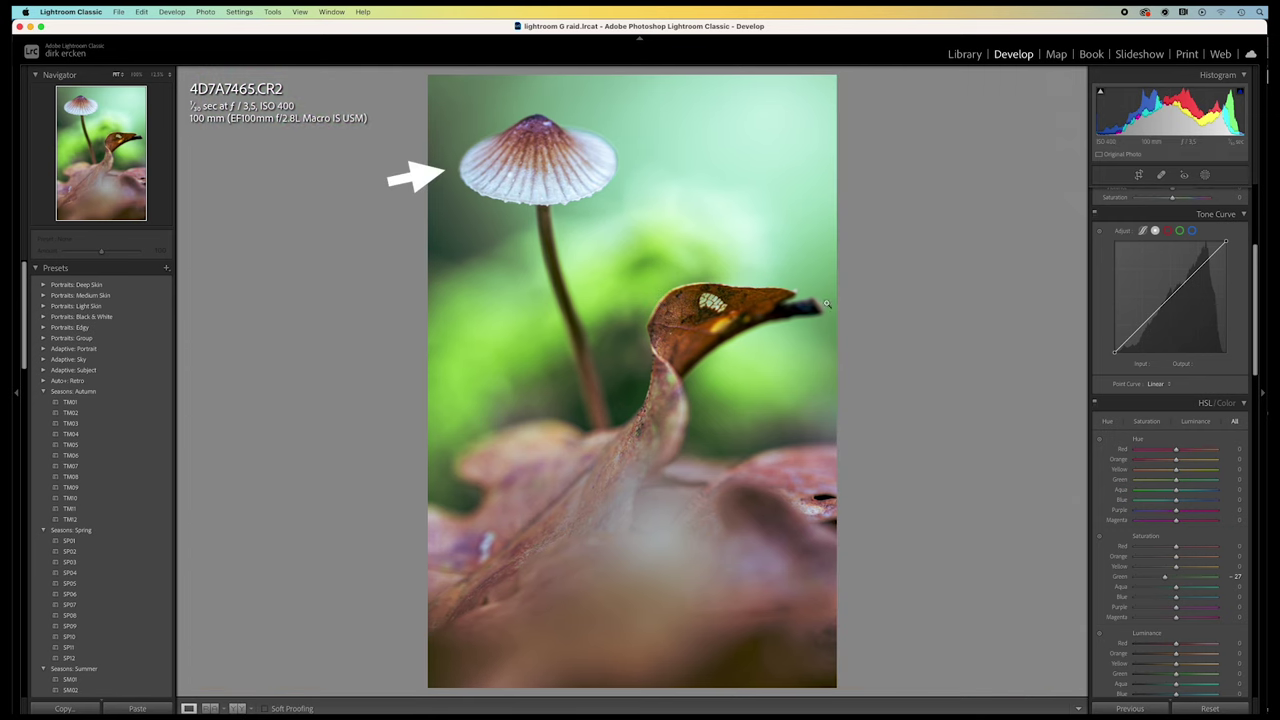
click(1205, 174)
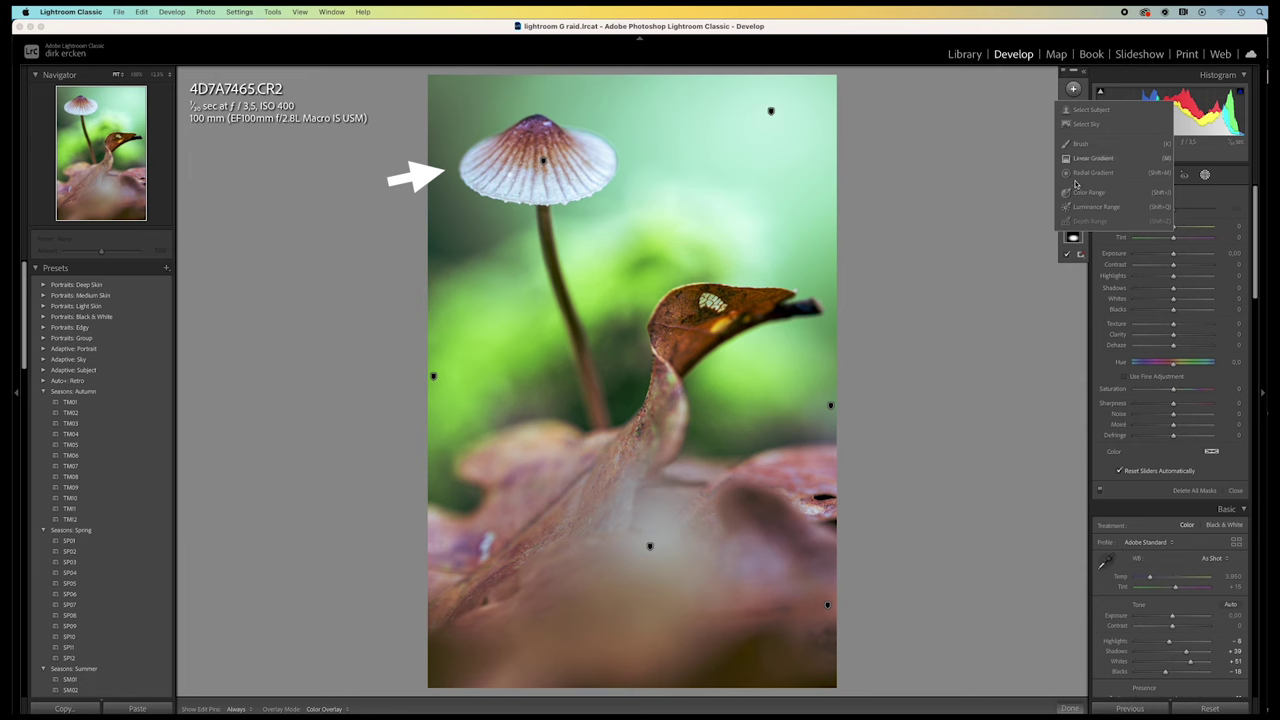
Add a radial gradient around the mushroom cap at Exposure 0.56, subtracting Select Subject from it.
key(shift+m)
mouse_move(460, 202)
mouse_down()
mouse_move(540, 300)
mouse_move(463, 206)
mouse_move(481, 219)
mouse_up()
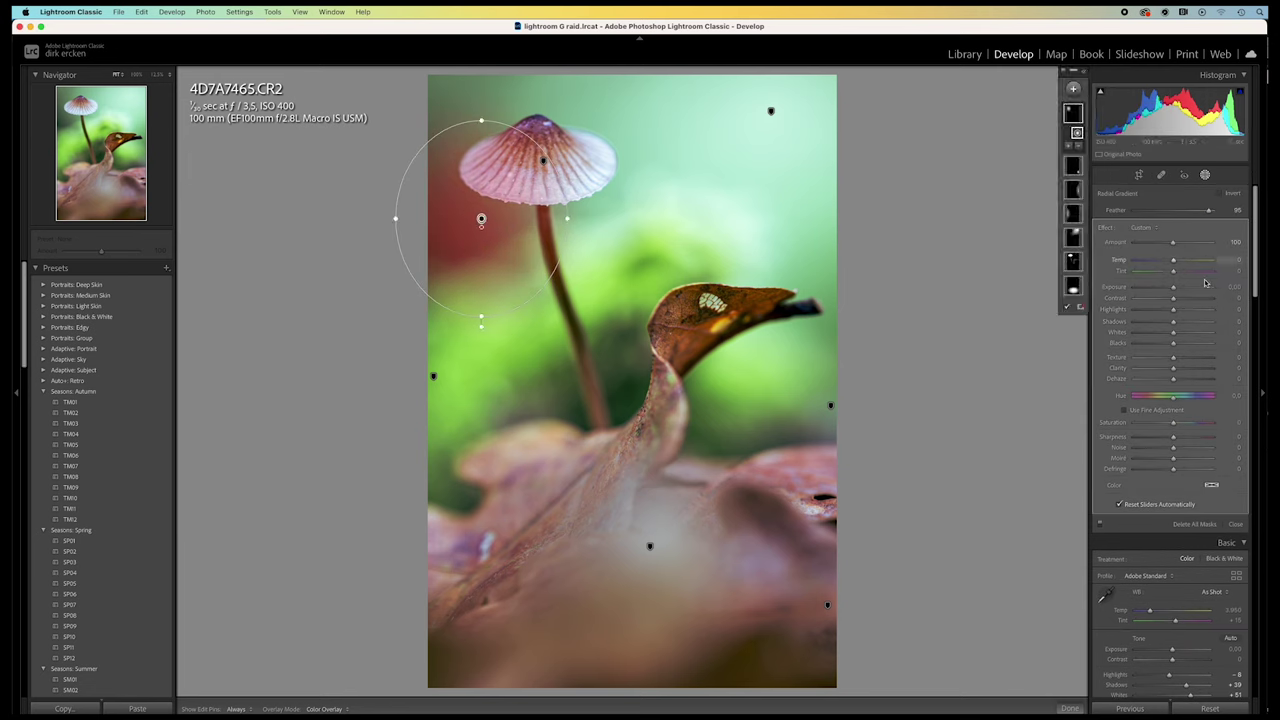
drag(1175, 290, 1182, 290)
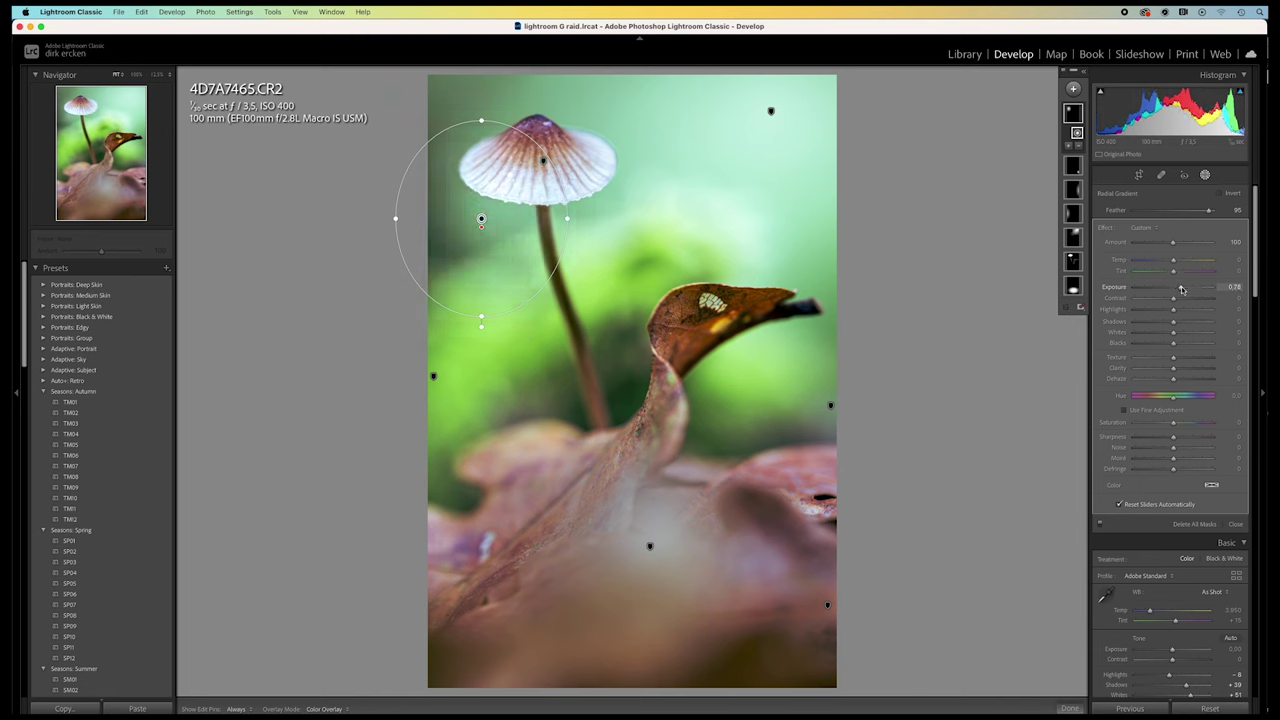
drag(1180, 289, 1177, 290)
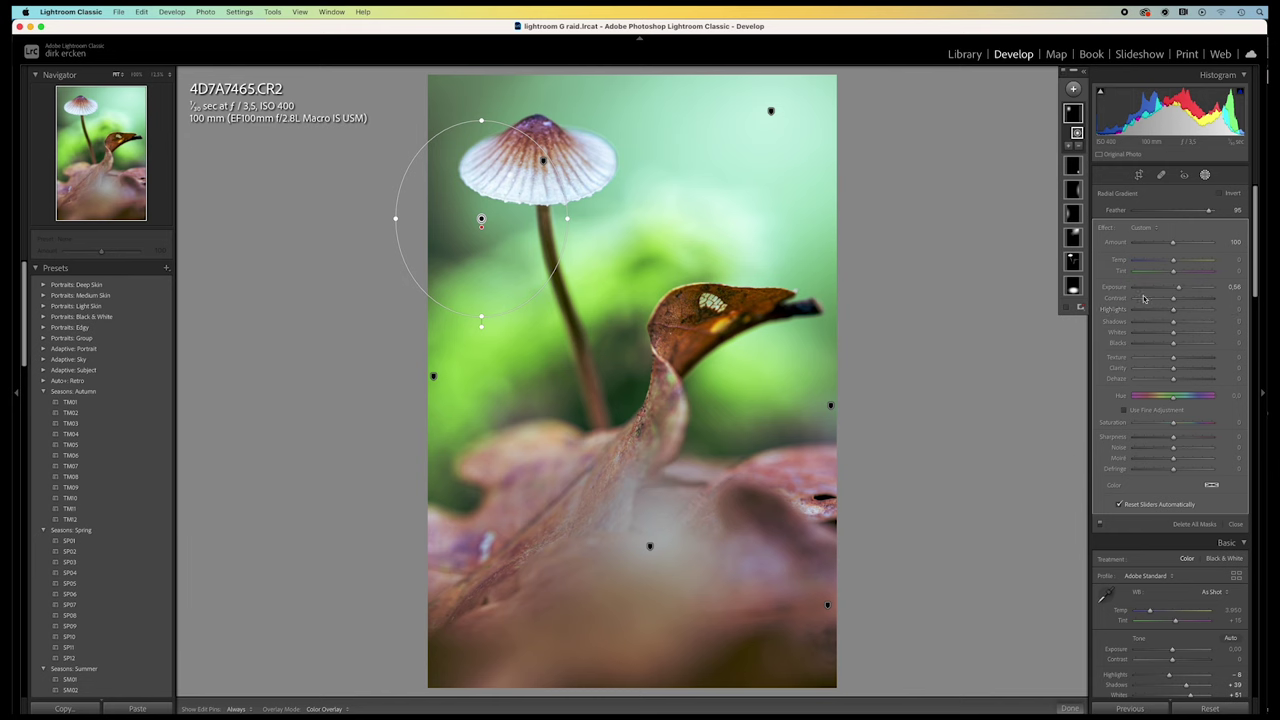
click(1080, 142)
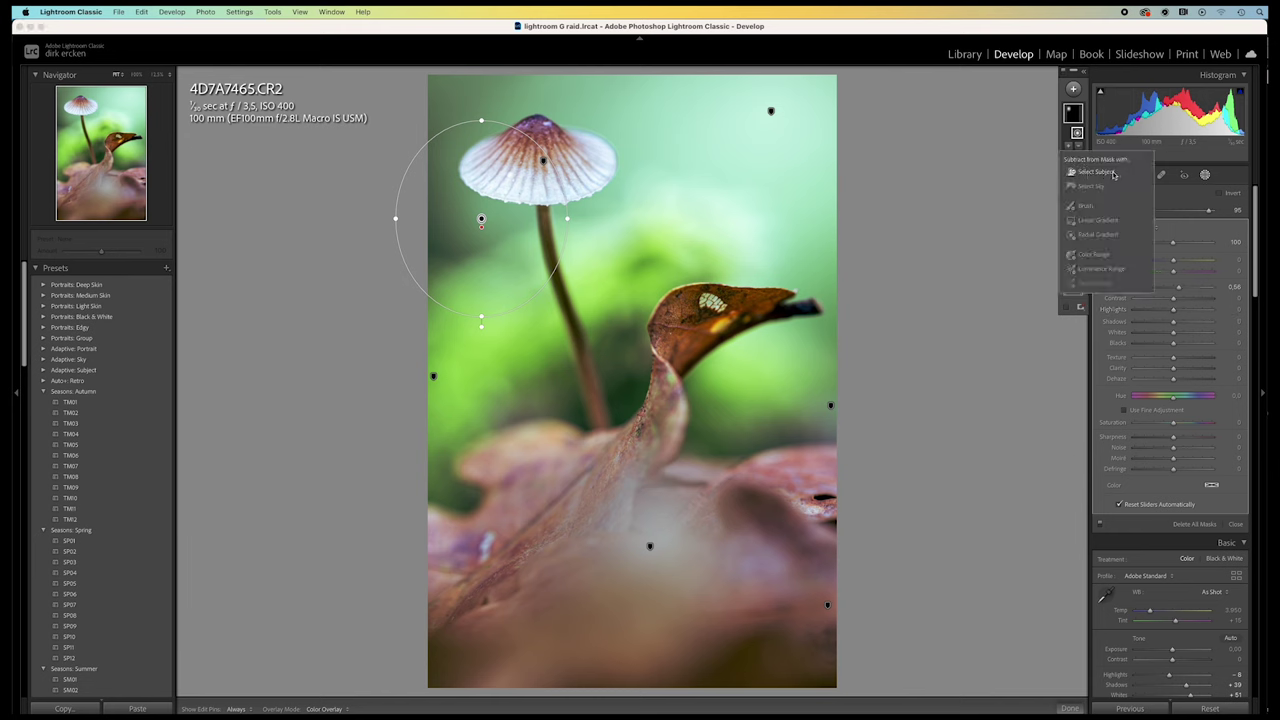
click(1114, 174)
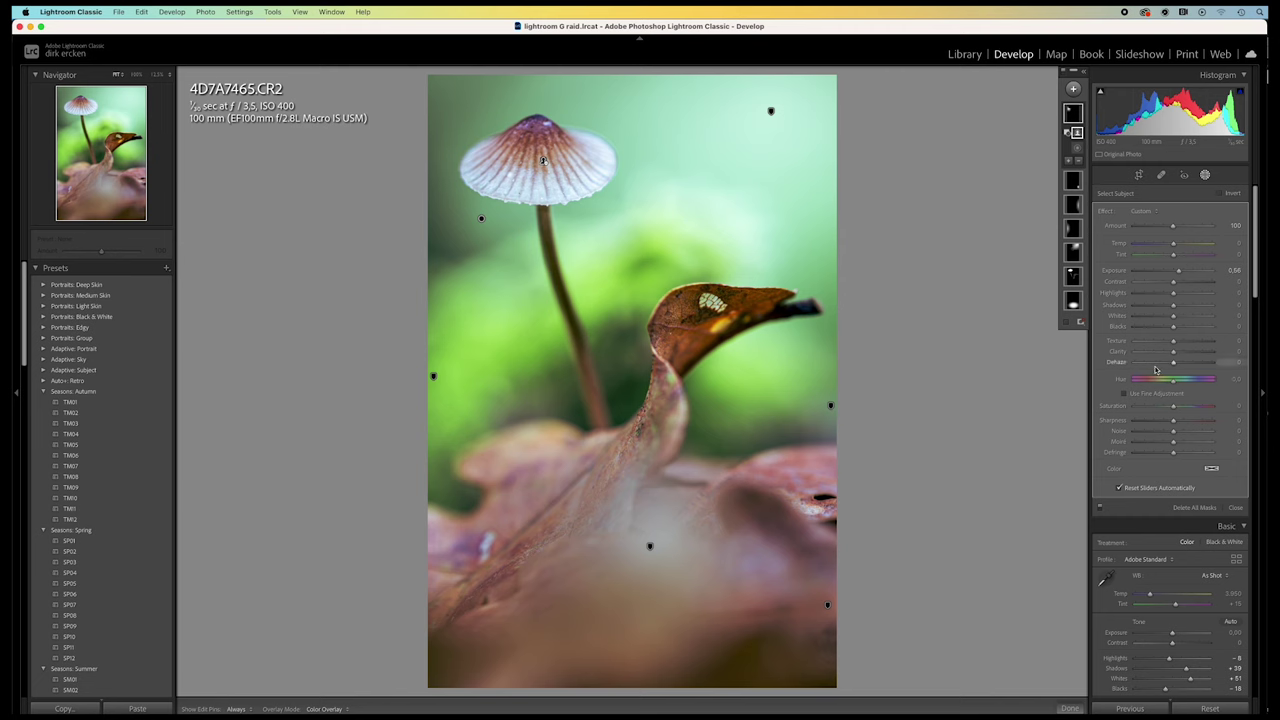
Close the cap mask and raise HSL Yellow saturation to +17.
click(1068, 70)
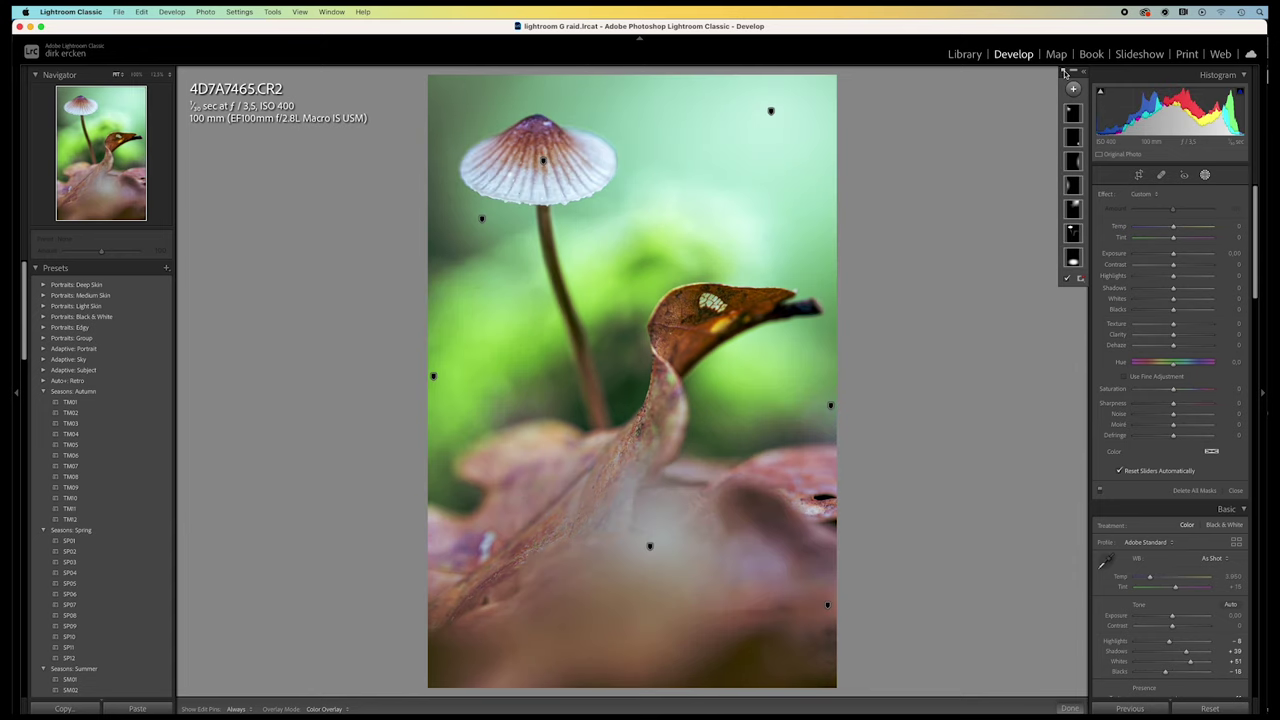
drag(1260, 278, 1260, 391)
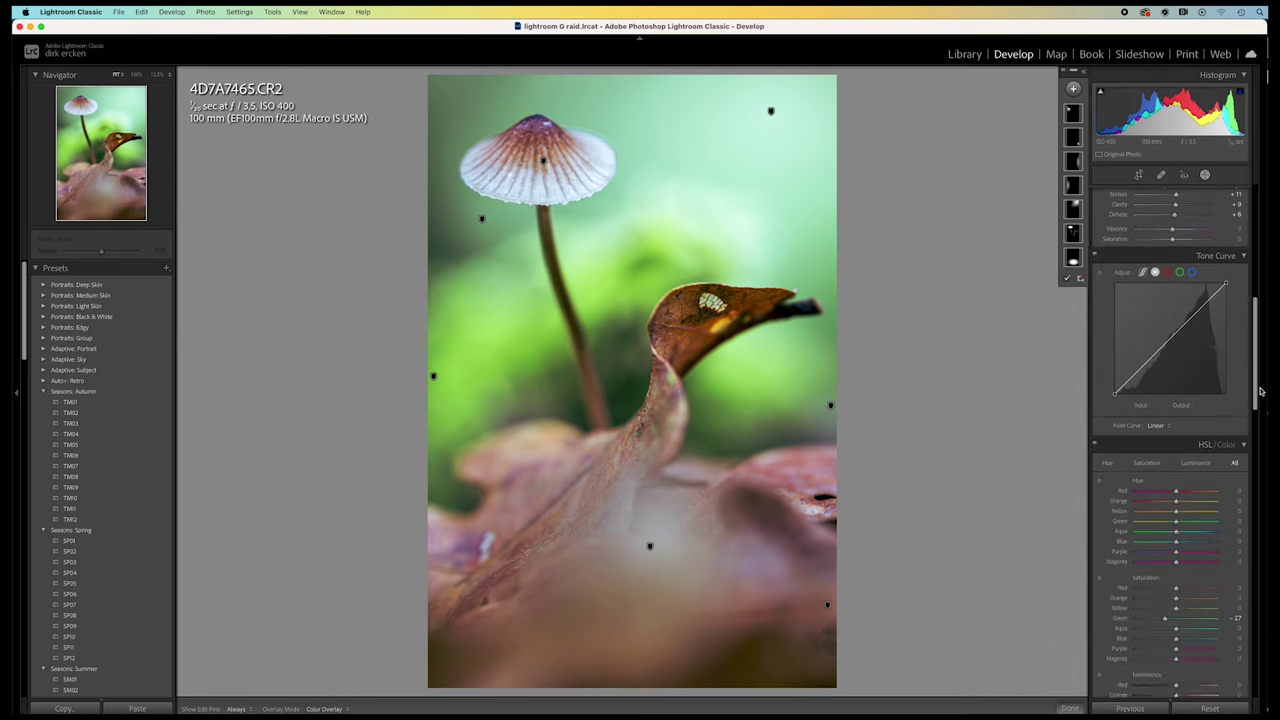
scroll(1177, 382, down, 6)
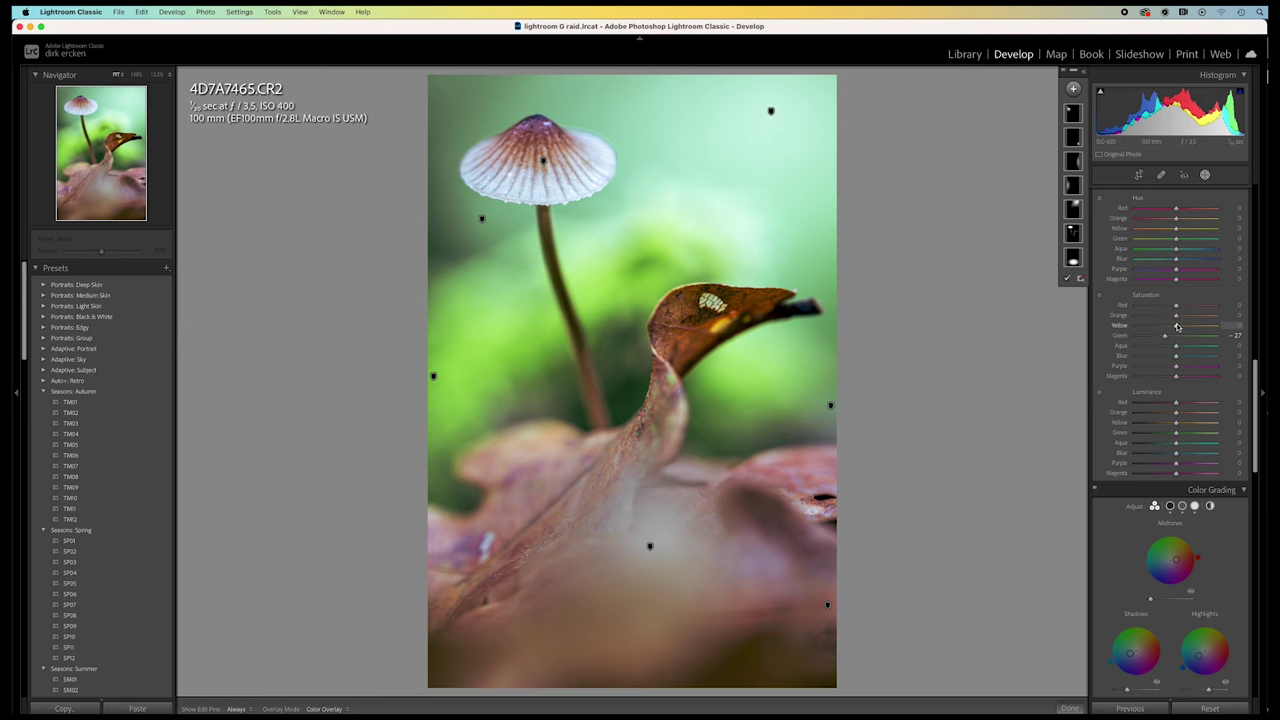
mouse_move(1177, 327)
mouse_down()
mouse_move(1156, 328)
mouse_move(1200, 330)
mouse_move(1171, 330)
mouse_up()
scroll(1165, 337, down, 5)
key(y)
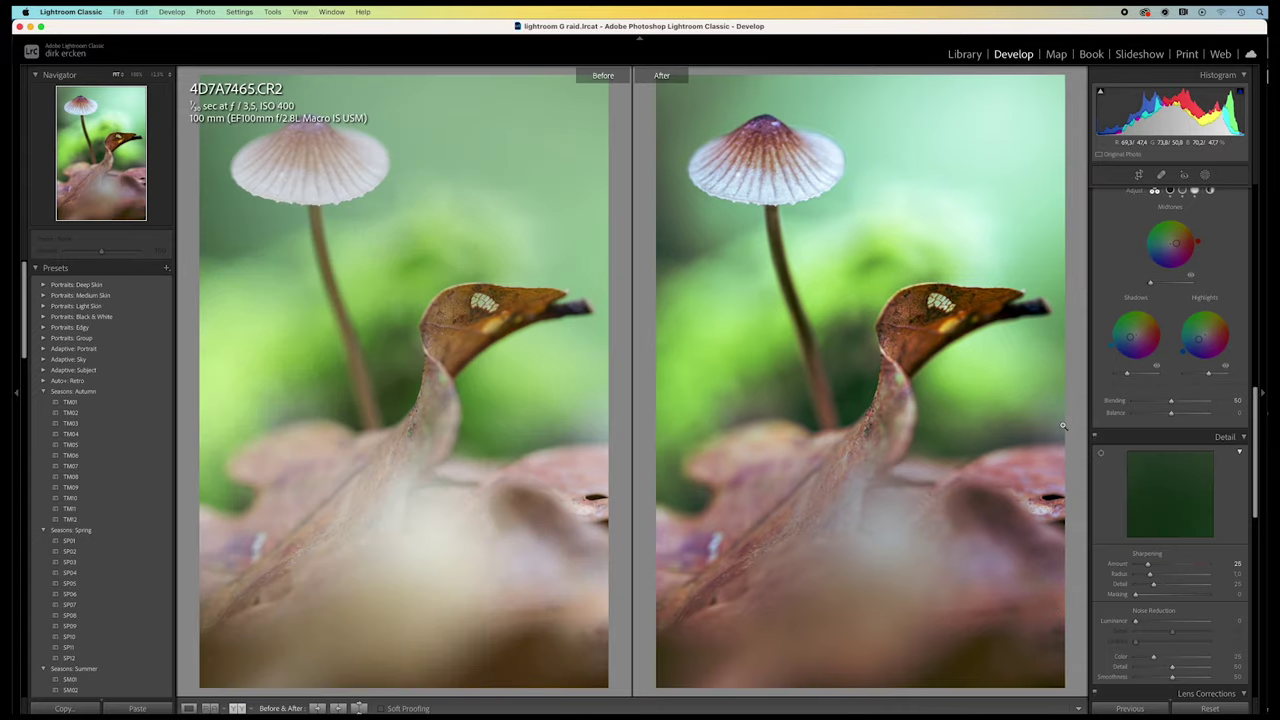